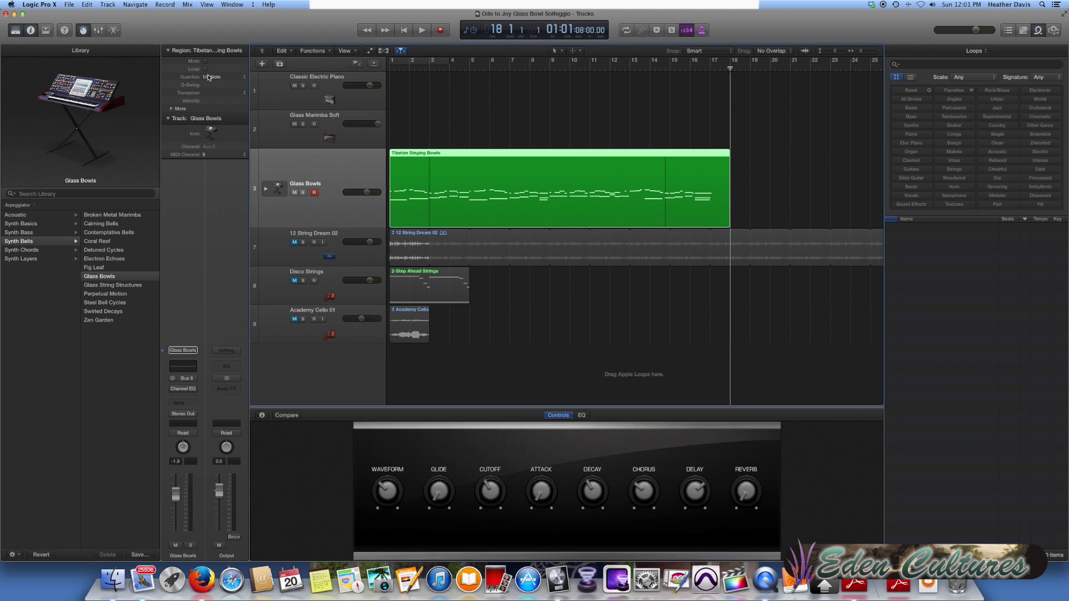
Bring up the QuickTime Movie Recording window and shrink the Logic Pro project window so both fit on the desktop.
left_click(770, 583)
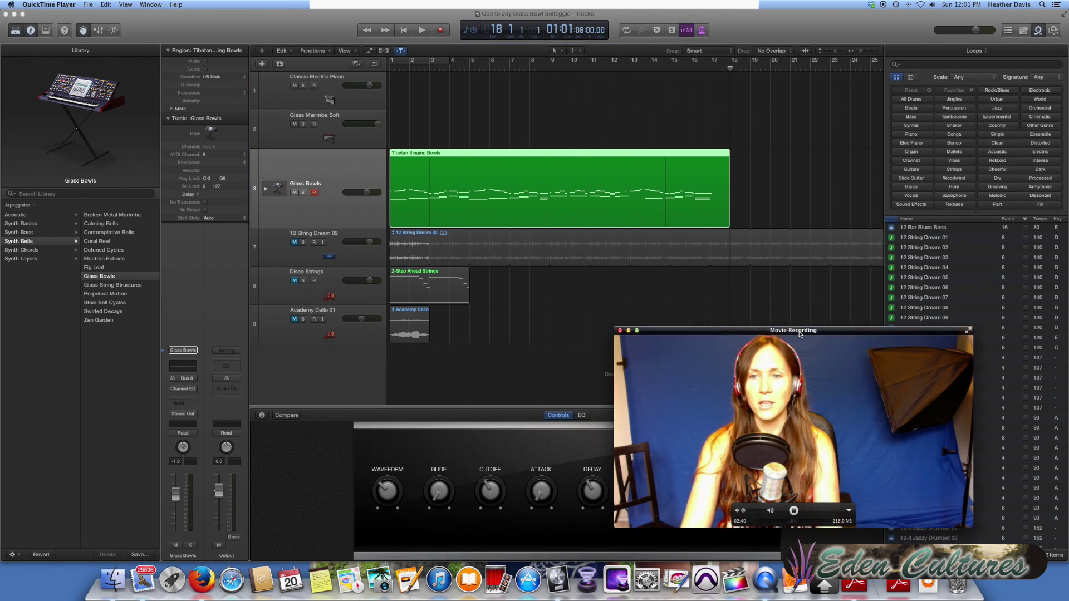
left_click_drag(792, 332, 861, 336)
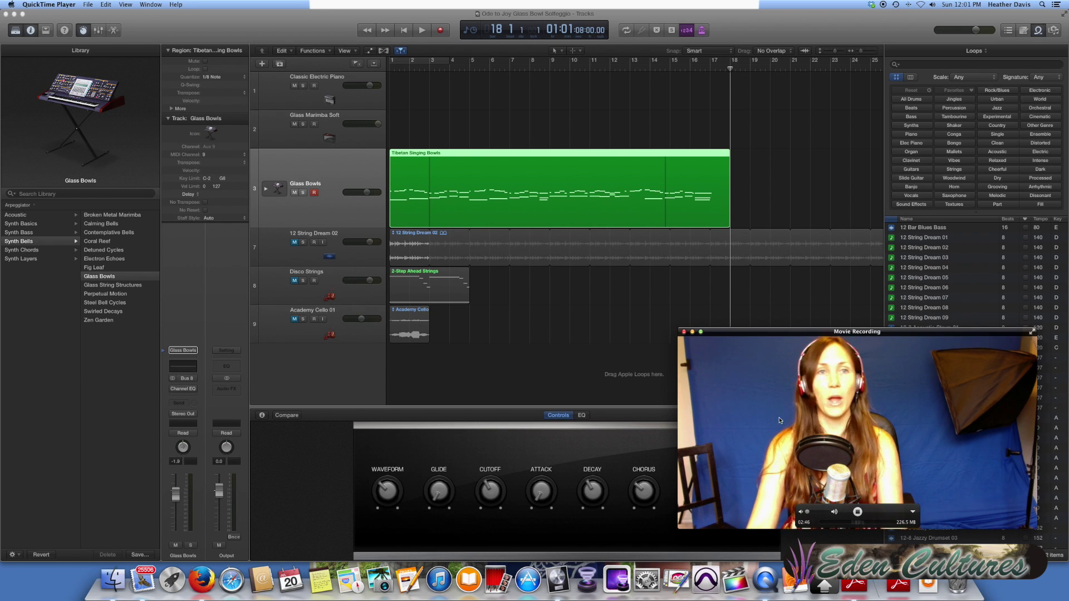
left_click(206, 16)
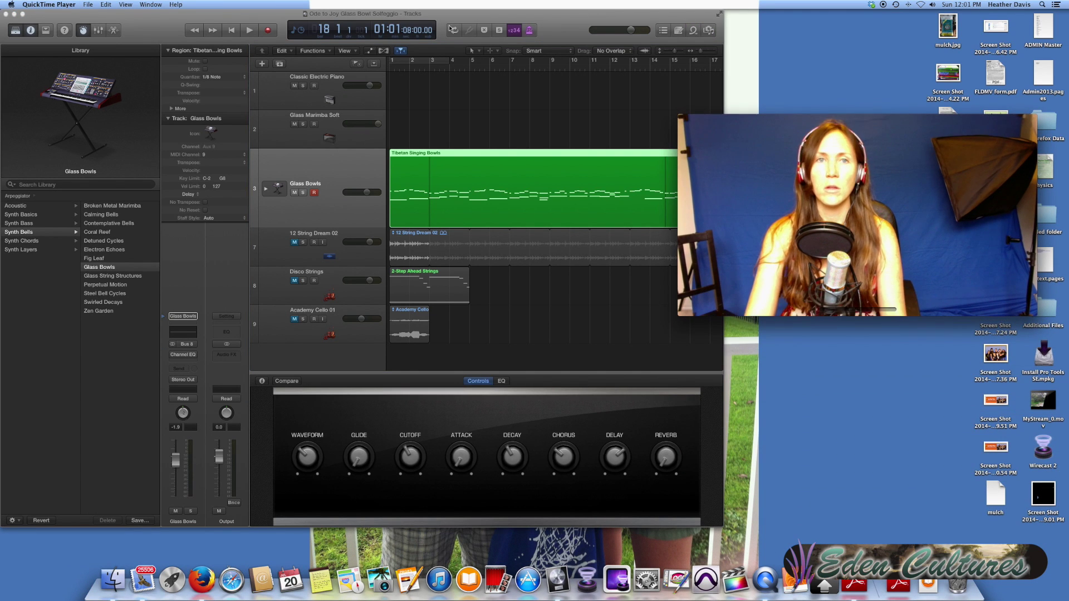
left_click(139, 22)
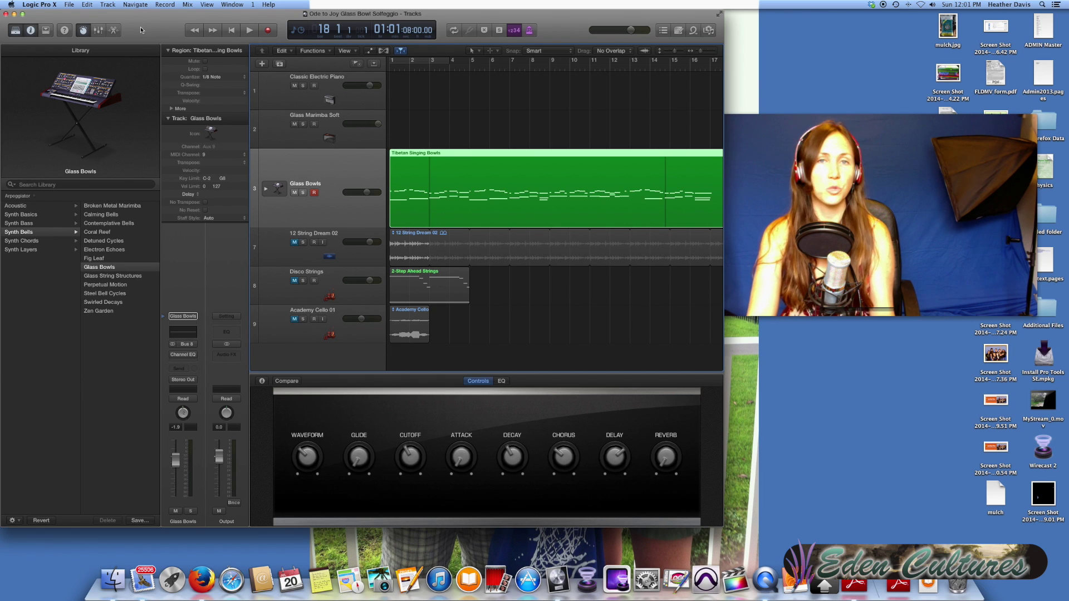
Hide the Smart Controls and the Library to leave more room for the tracks.
left_click(83, 31)
left_click(16, 30)
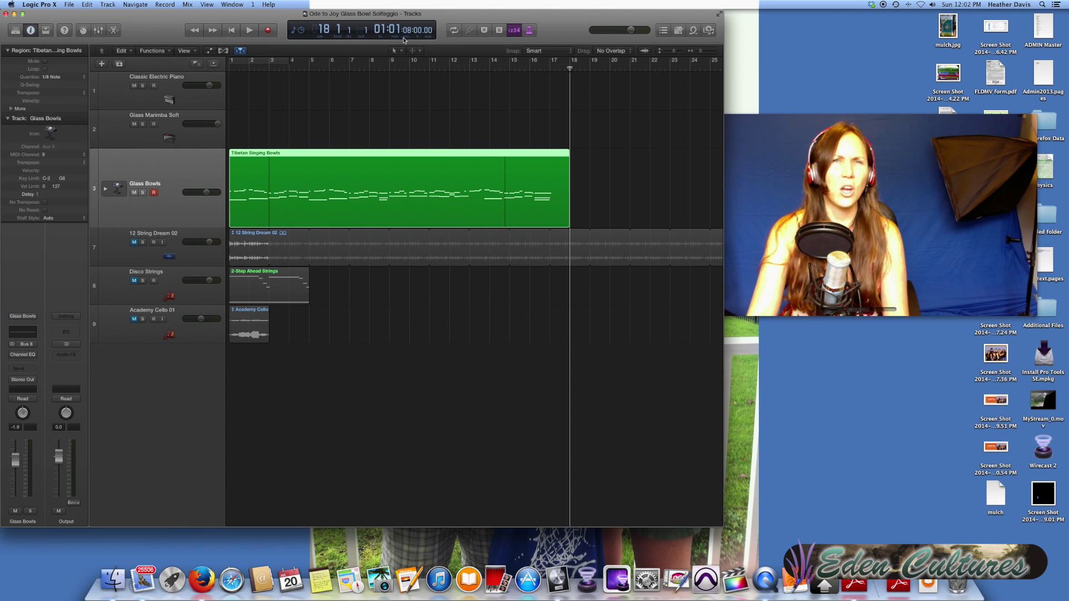
Switch the transport display mode to Beats & Project so it shows tempo, key and time signature.
left_click(297, 31)
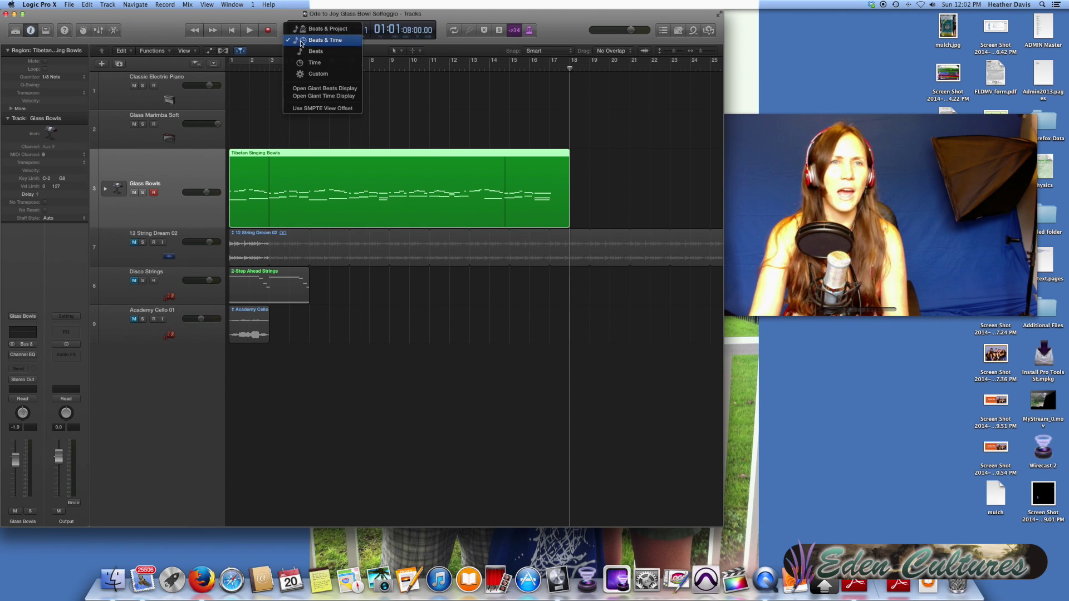
left_click(301, 41)
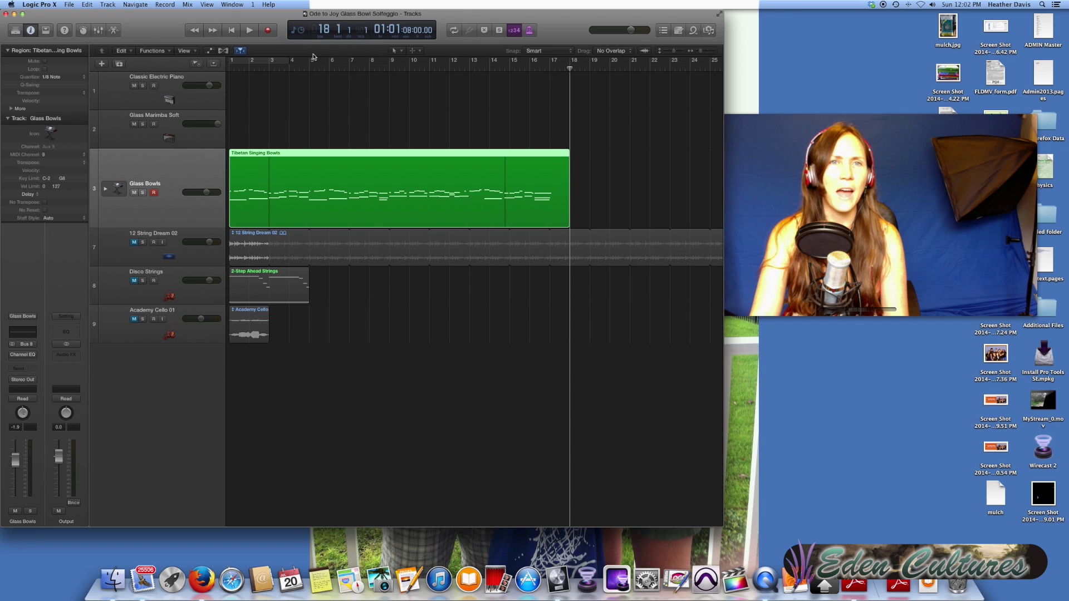
left_click(292, 32)
left_click(301, 29)
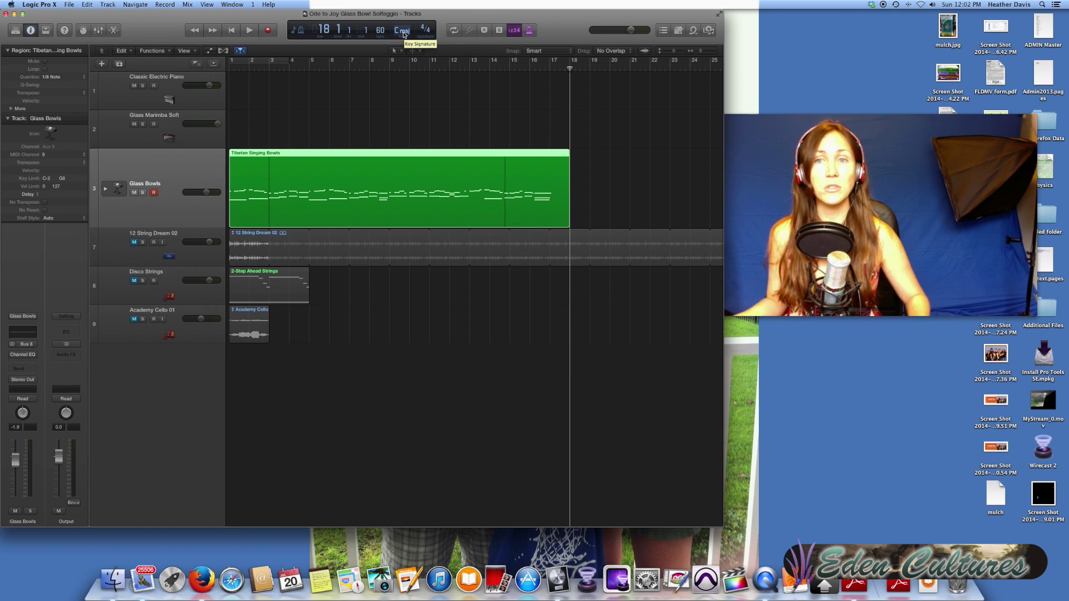
Open the project's Tuning settings and set the software instrument scale to Equal Tempered.
left_click(68, 5)
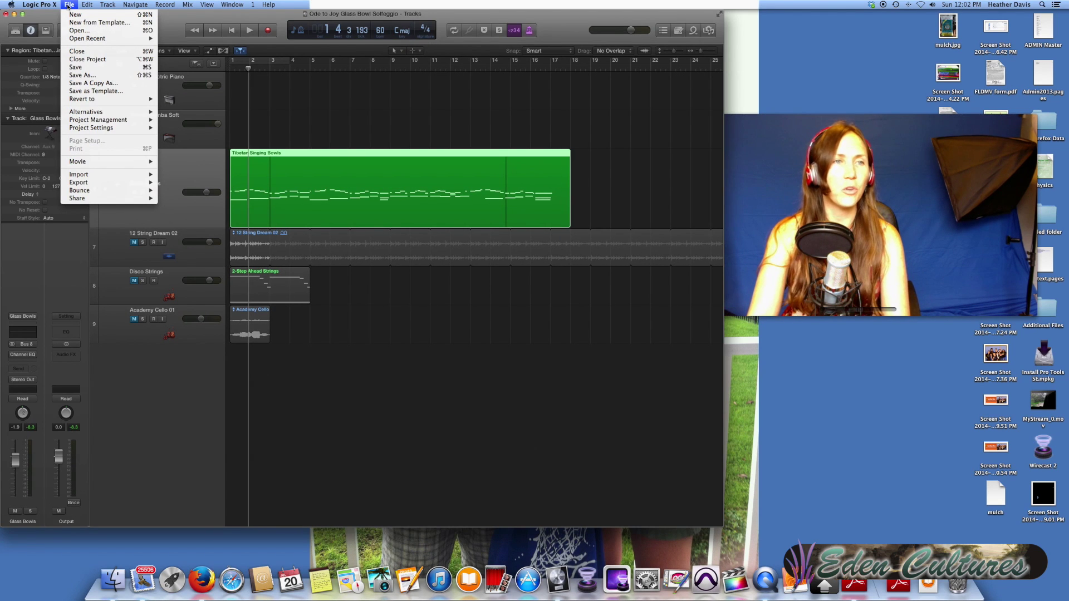
mouse_move(124, 128)
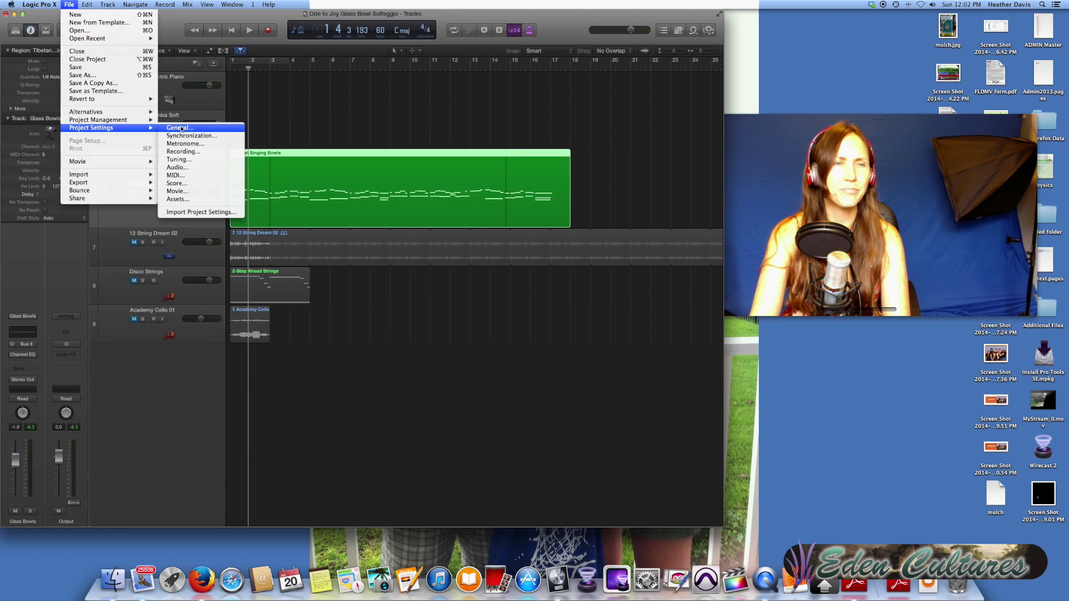
left_click(179, 160)
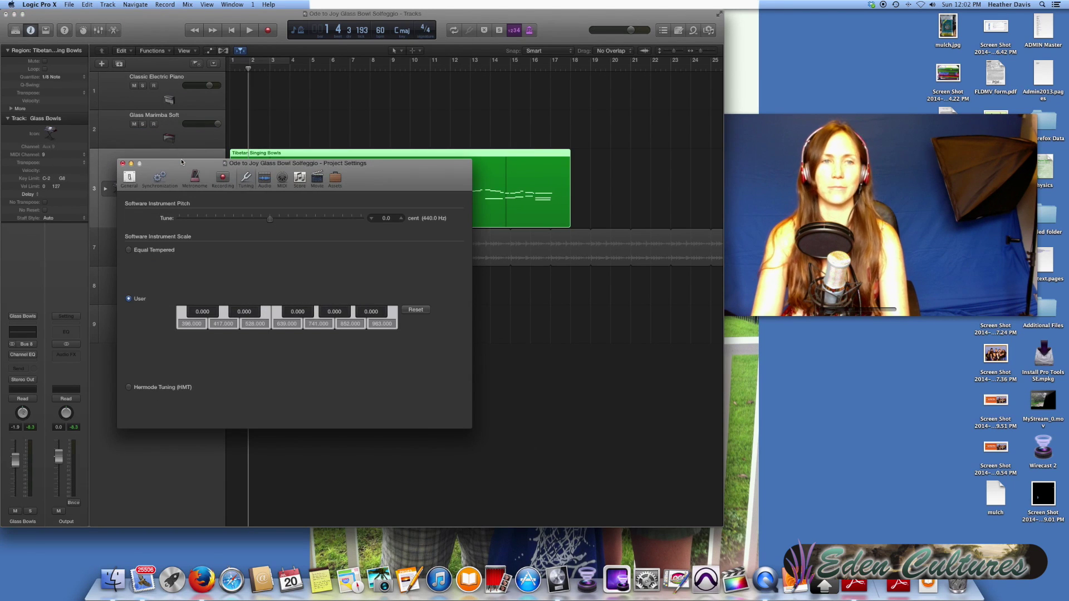
left_click_drag(381, 179, 362, 174)
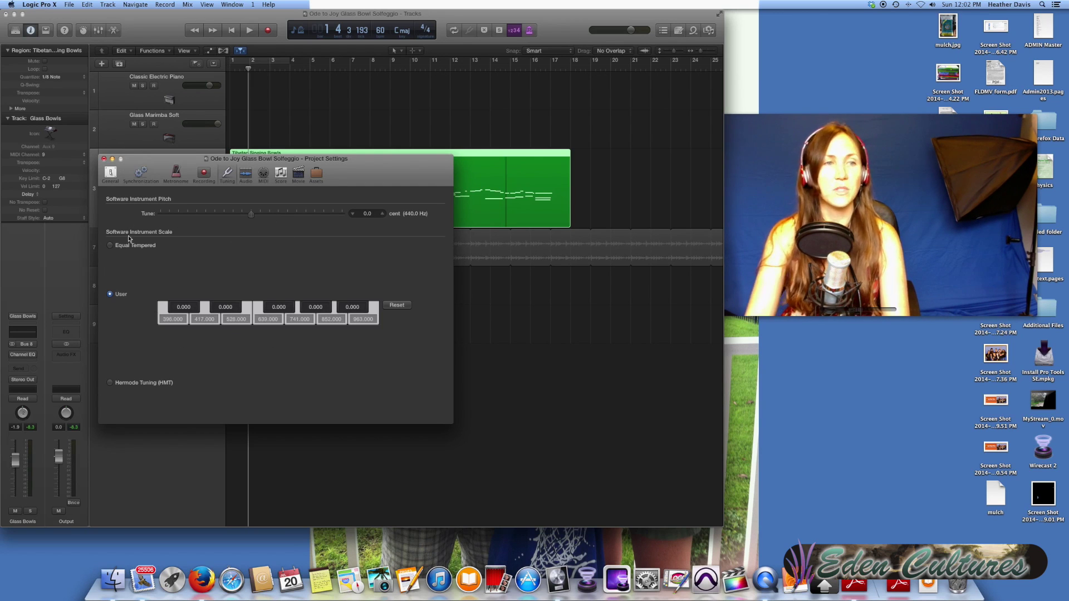
left_click(110, 245)
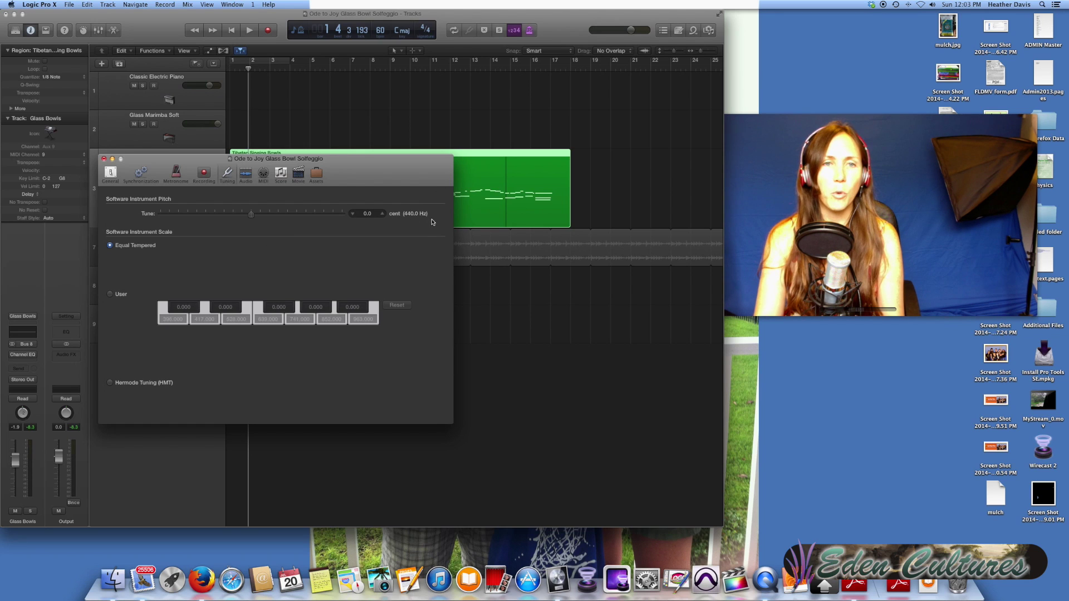
Lower the software instrument pitch tuning to -32.0 cents.
left_click(352, 214)
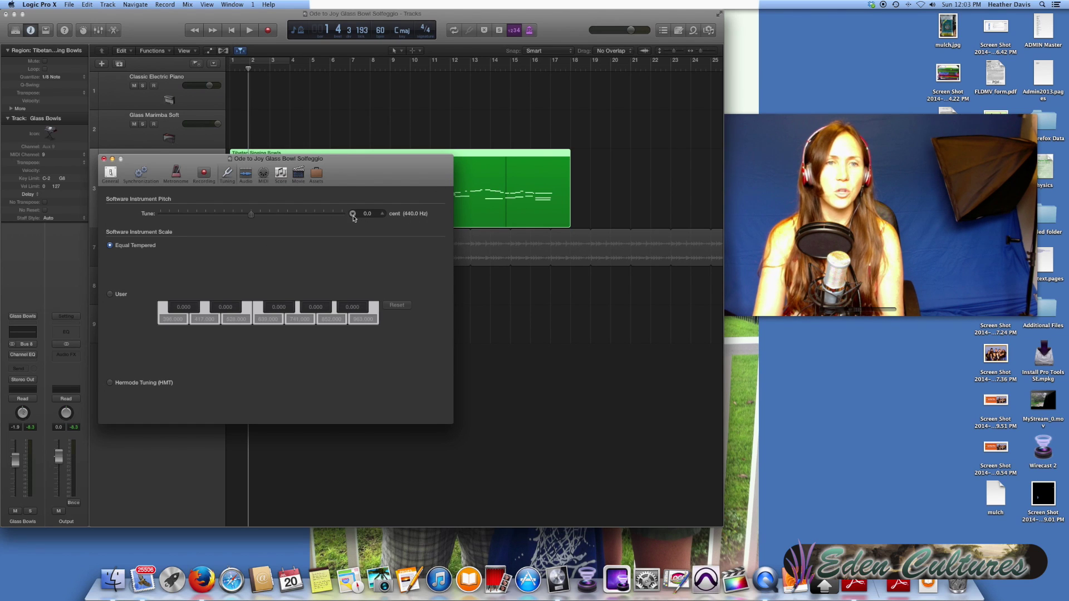
left_click(352, 214)
left_click(354, 215)
left_click(353, 215)
left_click(353, 215)
left_click(353, 215)
left_click(353, 215)
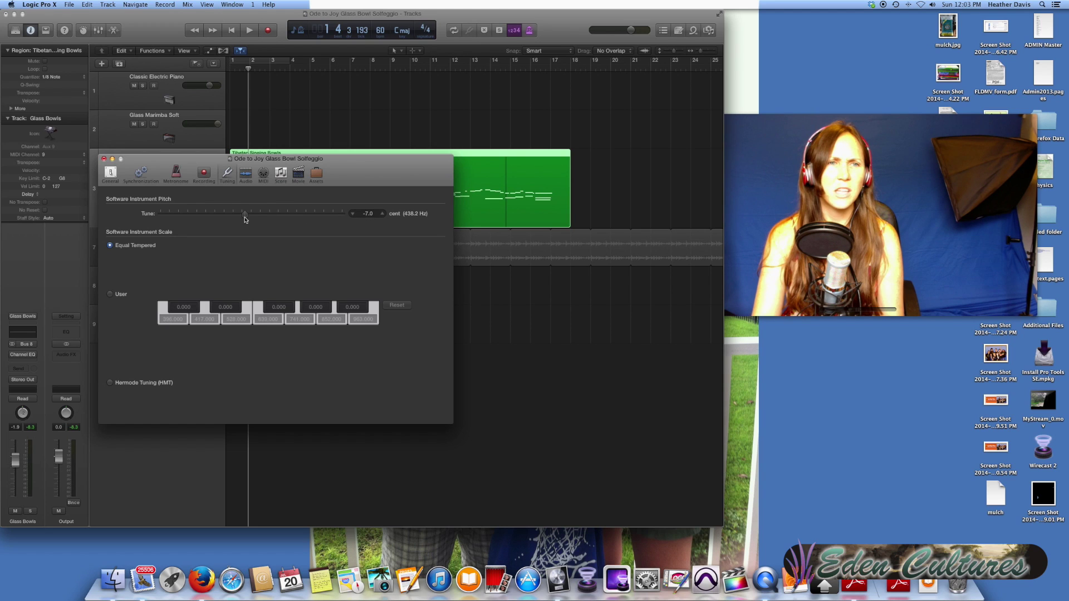
left_click_drag(246, 218, 222, 216)
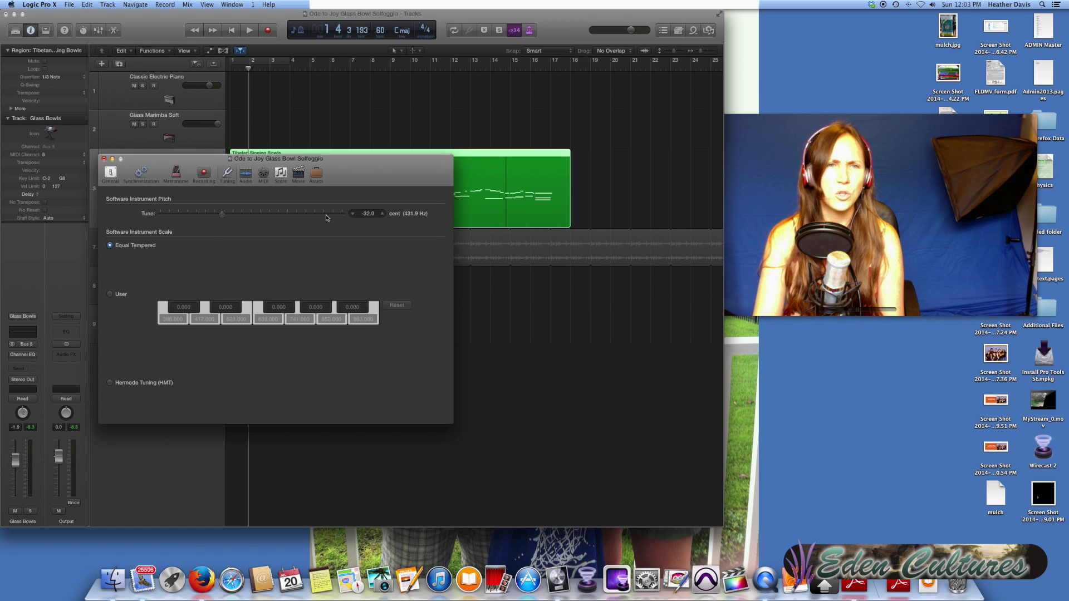
Try software instrument pitch tunings of -32.1 and -32.2 cents.
left_click(371, 213)
type("-32.1")
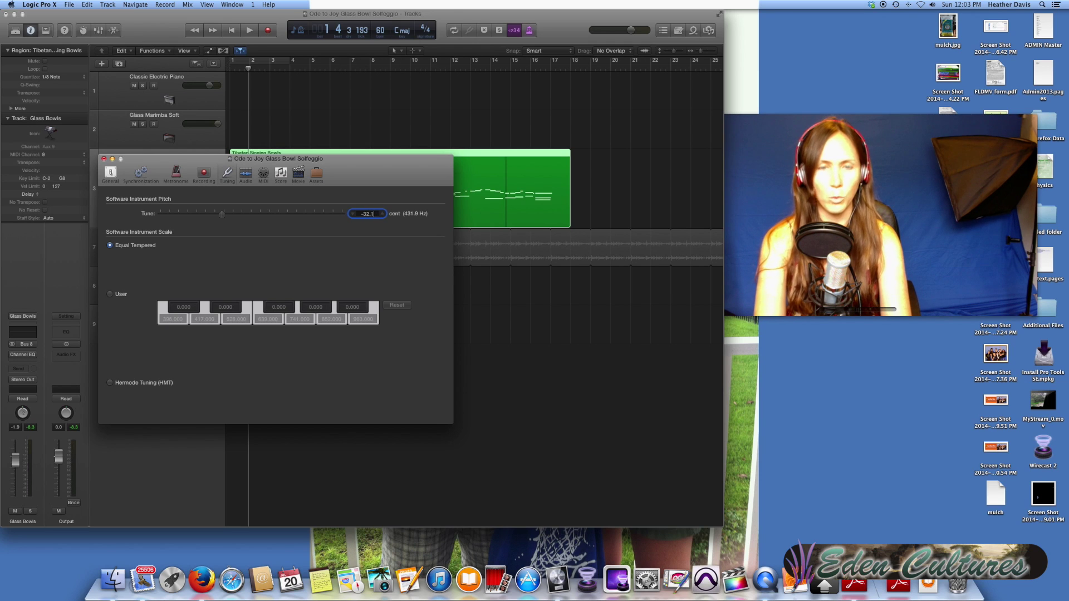
key("Return")
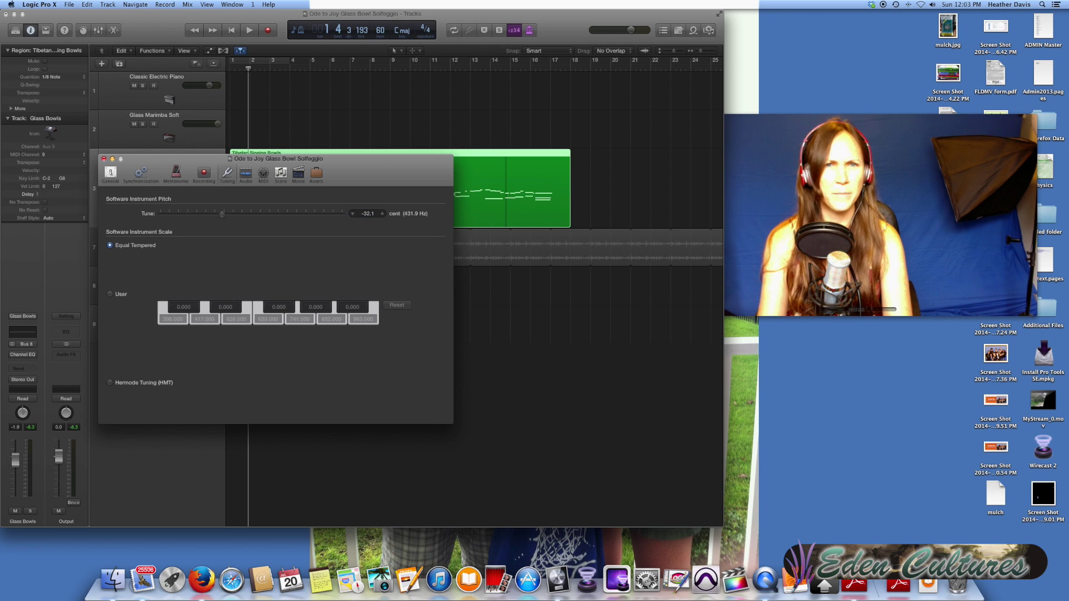
left_click(370, 216)
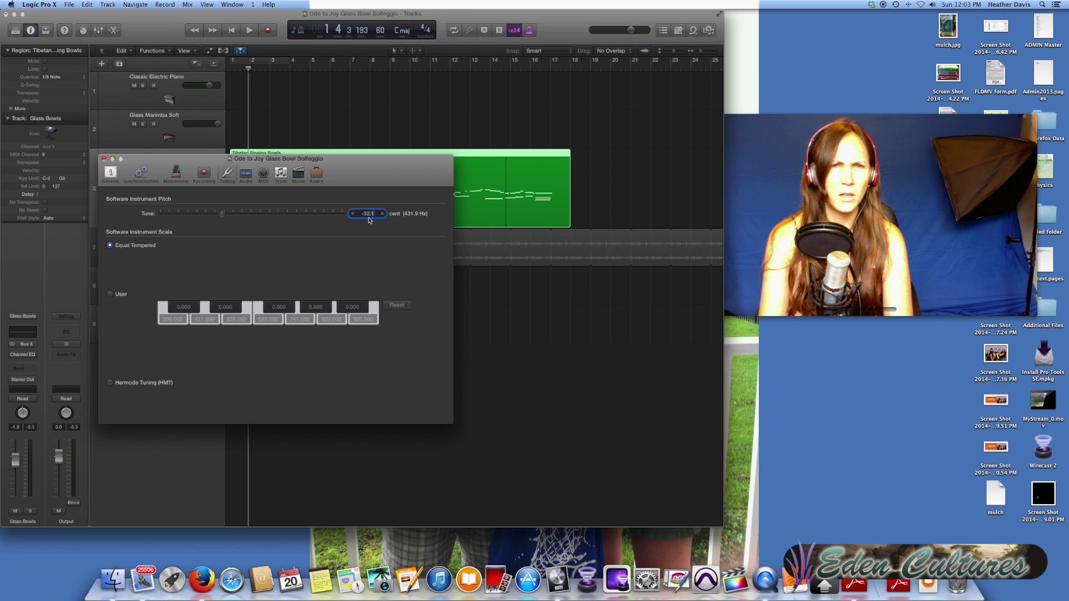
type("2")
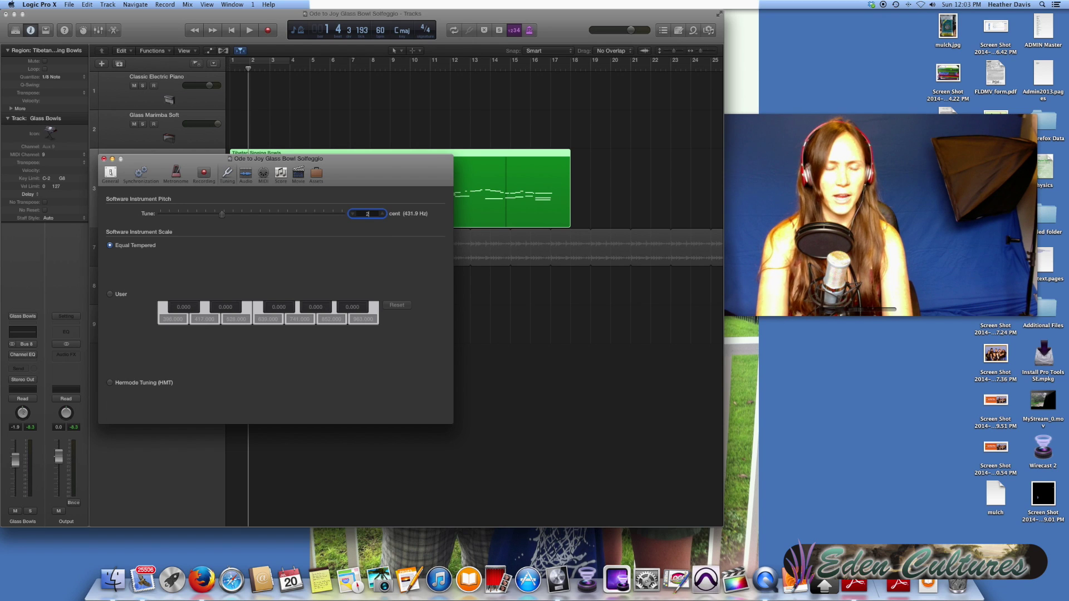
type(".2")
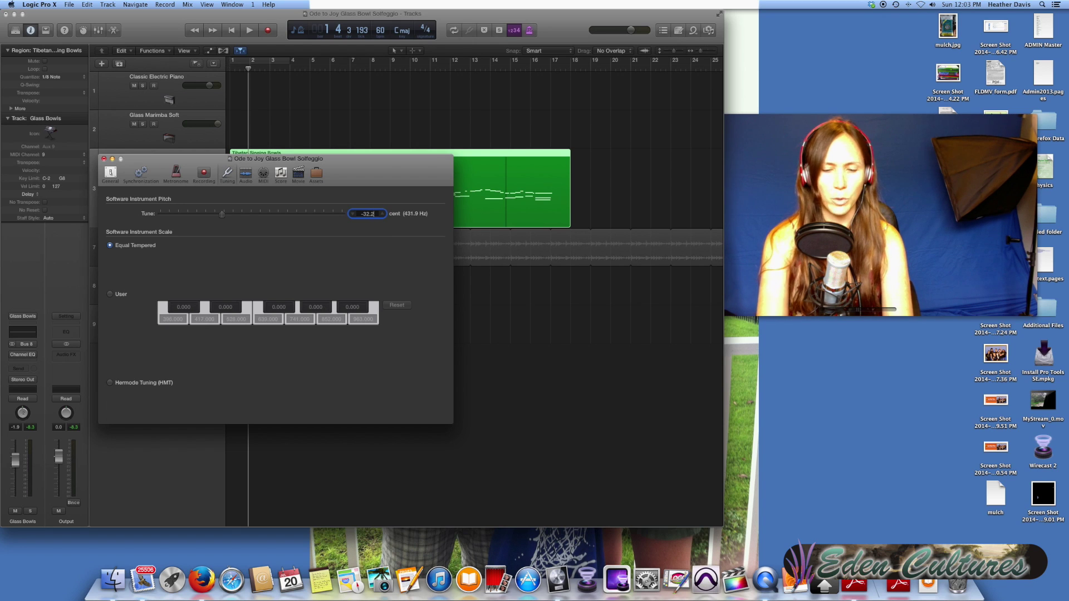
key("Return")
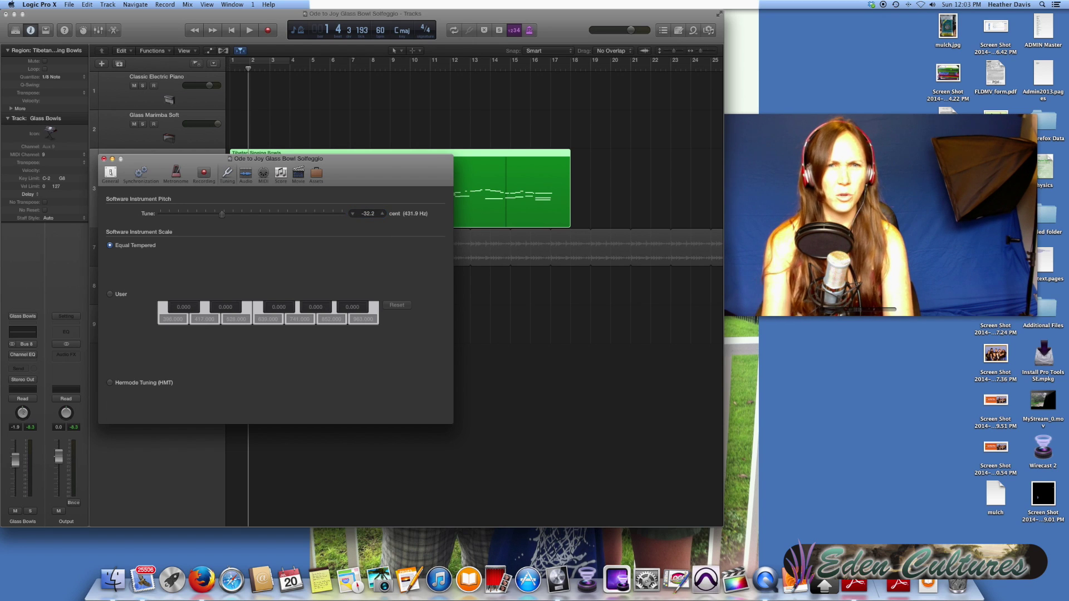
Try software instrument pitch tunings of -31.2 and -32.4 cents.
left_click(366, 214)
left_click(382, 214)
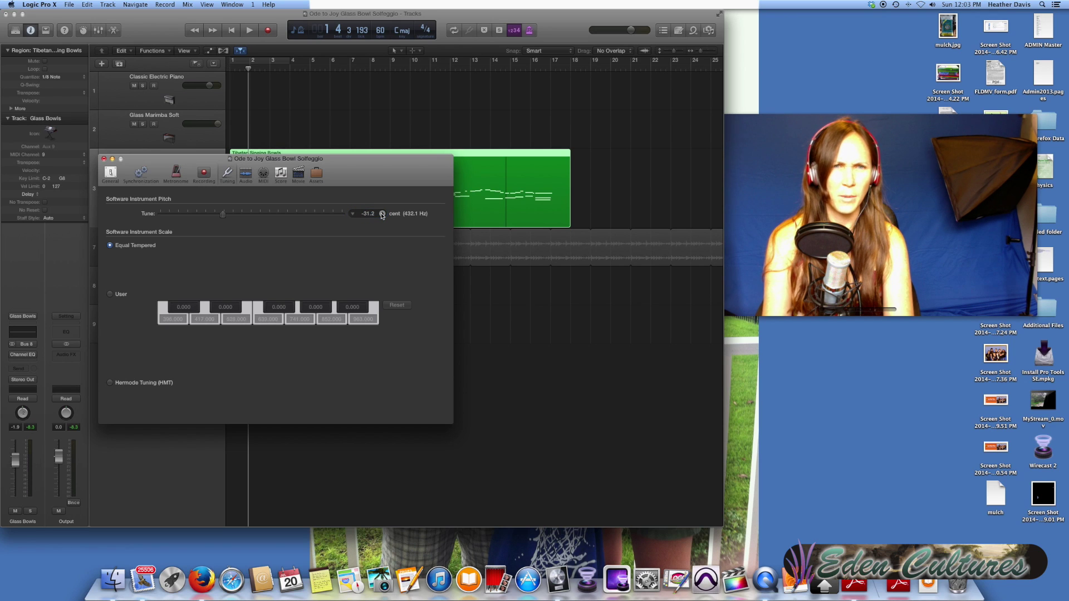
left_click(368, 215)
type("-")
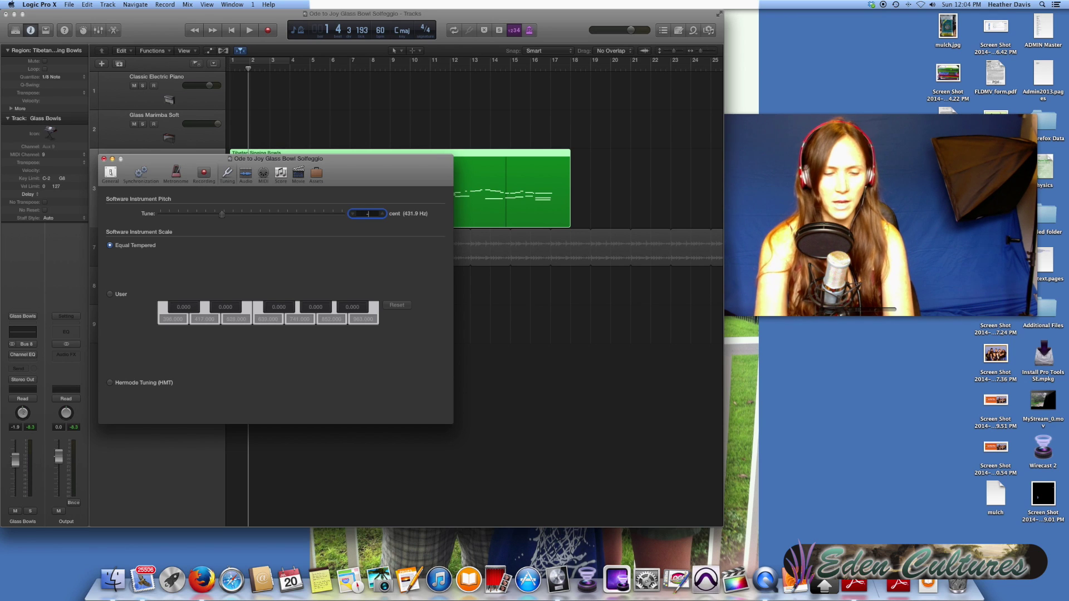
type("32.4")
key("Return")
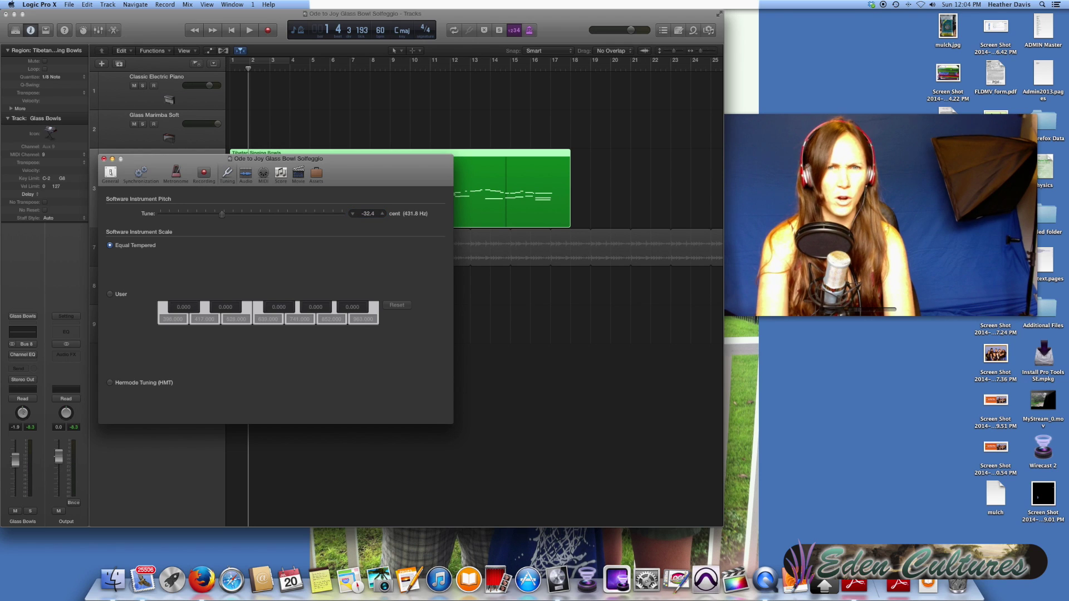
Set the software instrument pitch tuning to -31.9 cents.
left_click(372, 214)
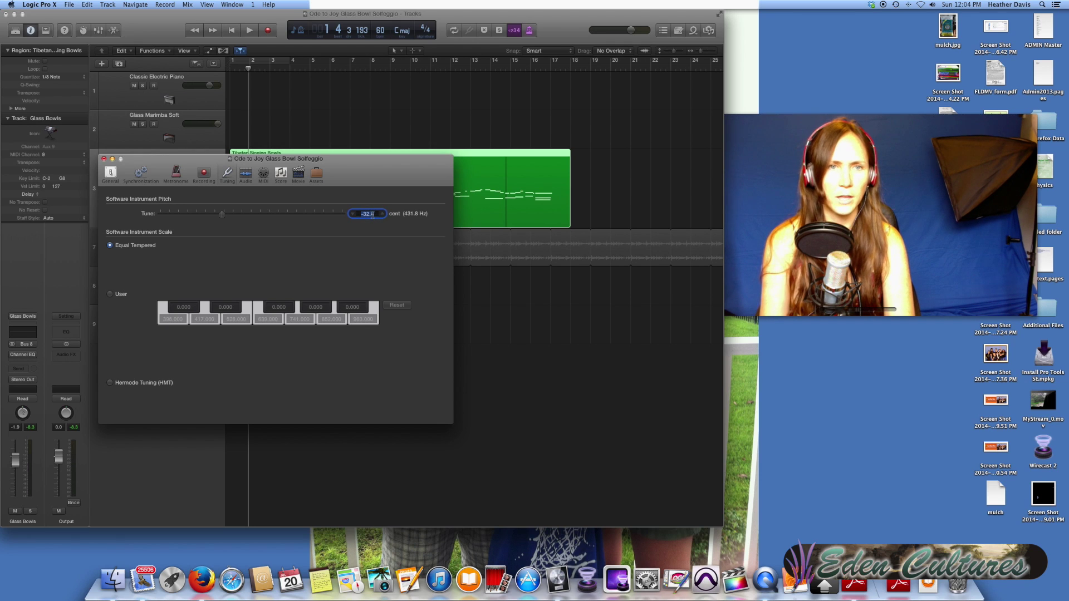
type("-31")
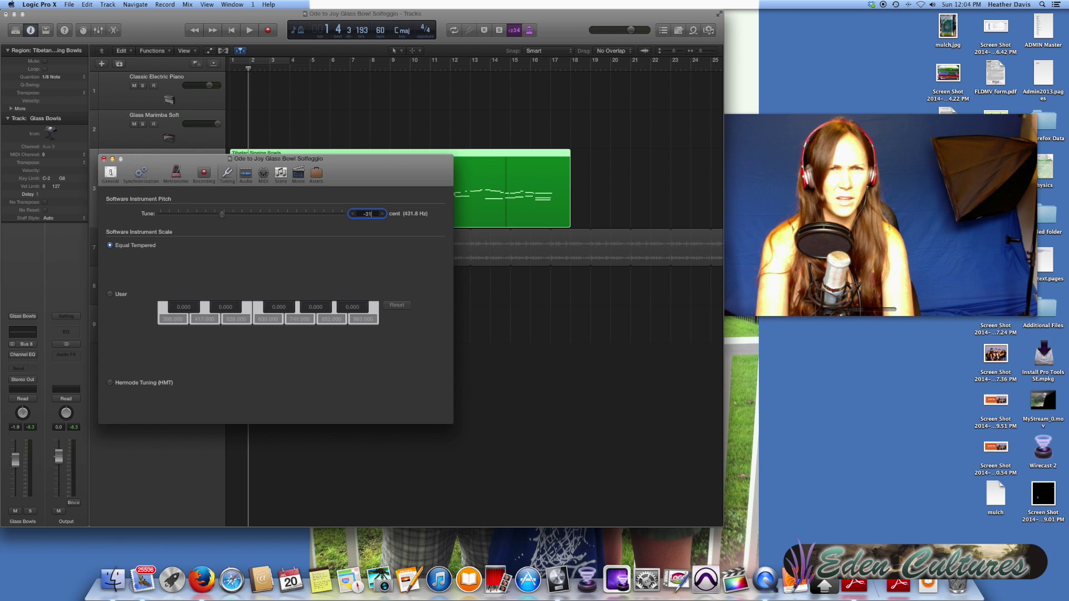
type(".9")
key("Return")
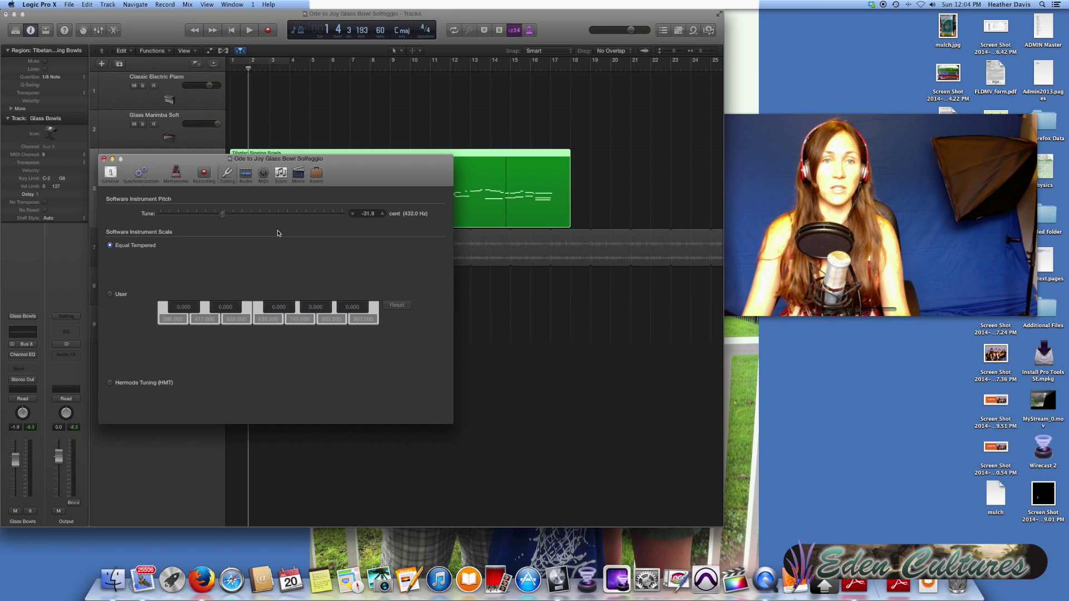
Show the Apple Loops browser and check which keys loops can be previewed in, keeping Song Key.
left_click(694, 31)
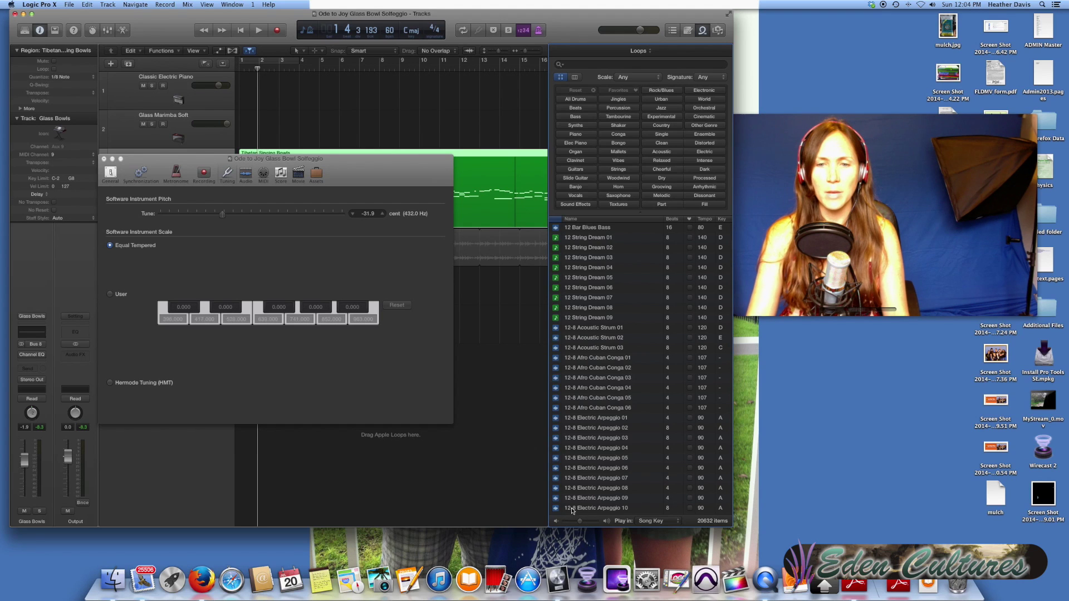
left_click(661, 522)
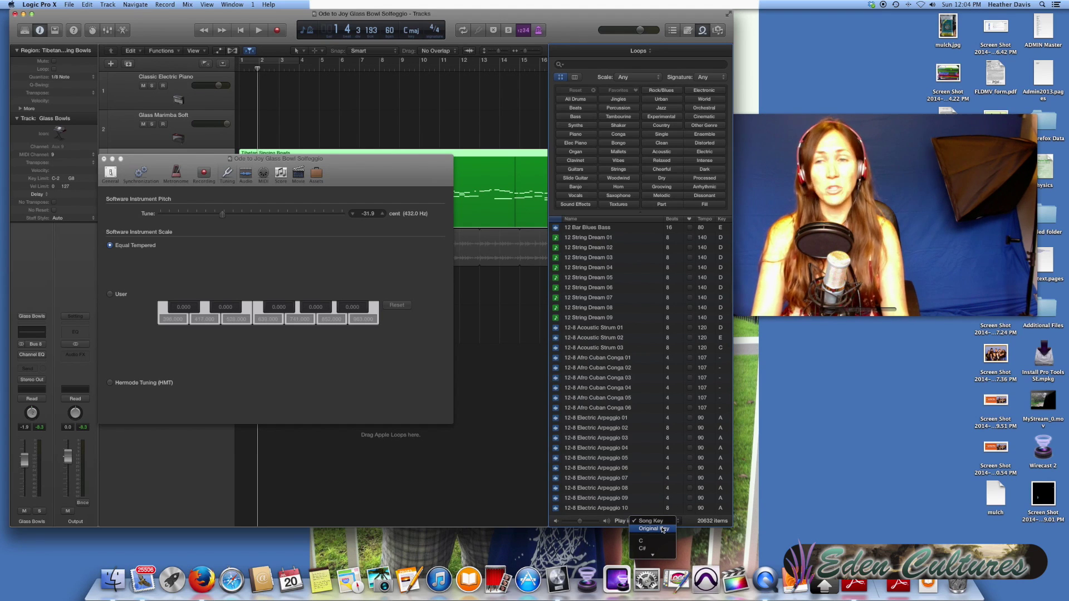
left_click(661, 522)
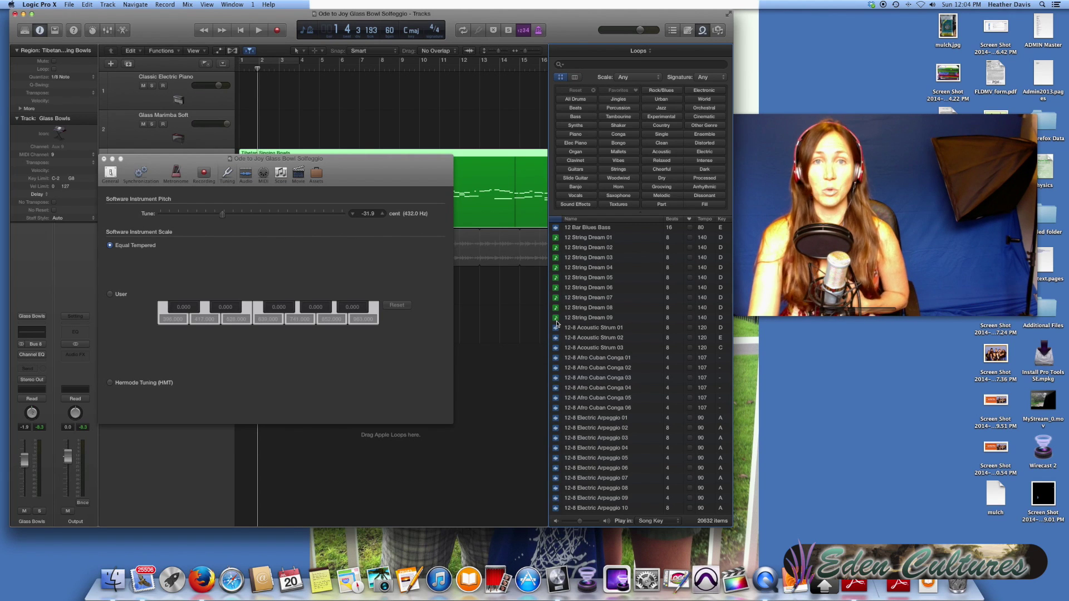
Set the software instrument scale to User and hide the Apple Loops browser.
left_click(110, 295)
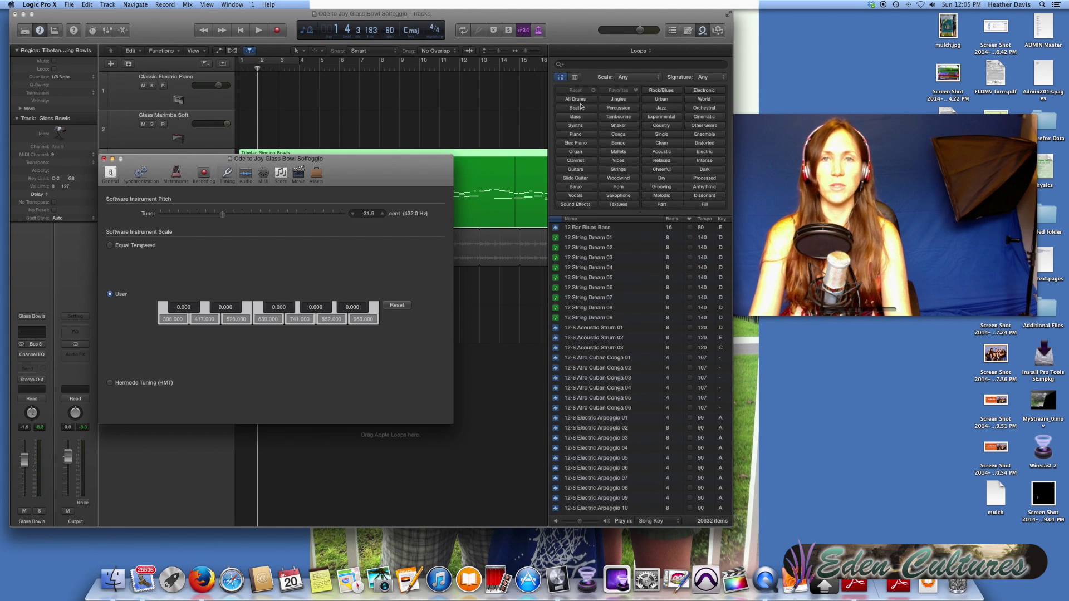
left_click(703, 30)
left_click_drag(358, 171, 523, 161)
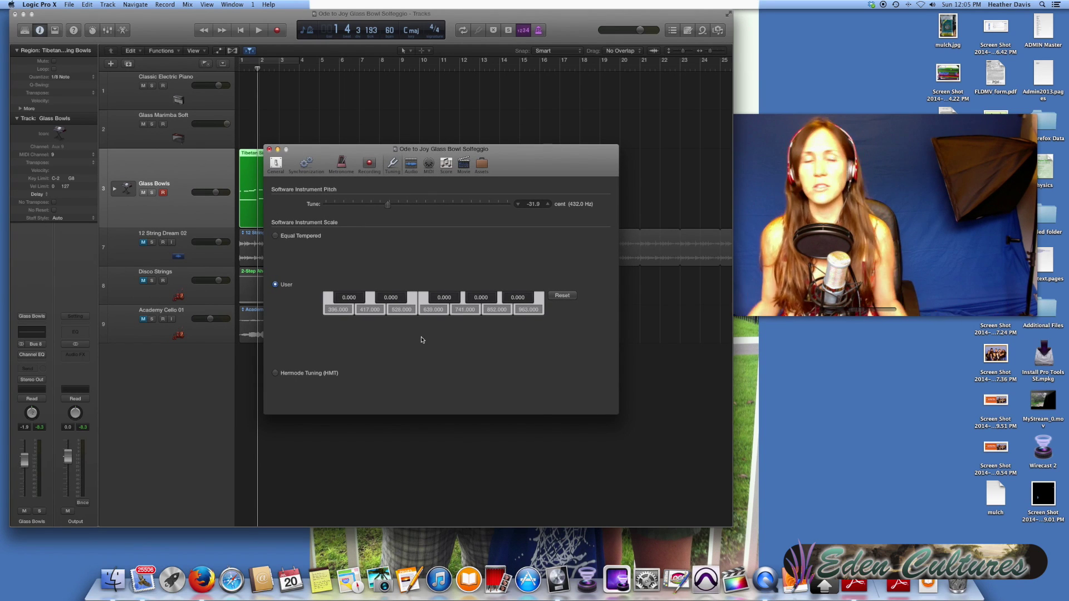
left_click(412, 31)
left_click(413, 32)
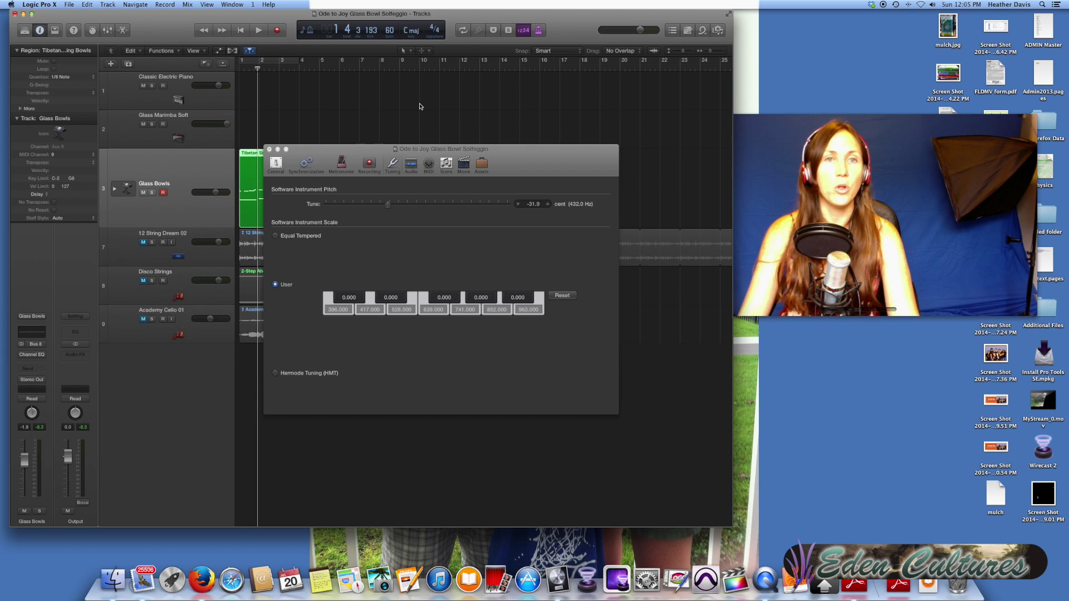
left_click_drag(383, 15, 398, 16)
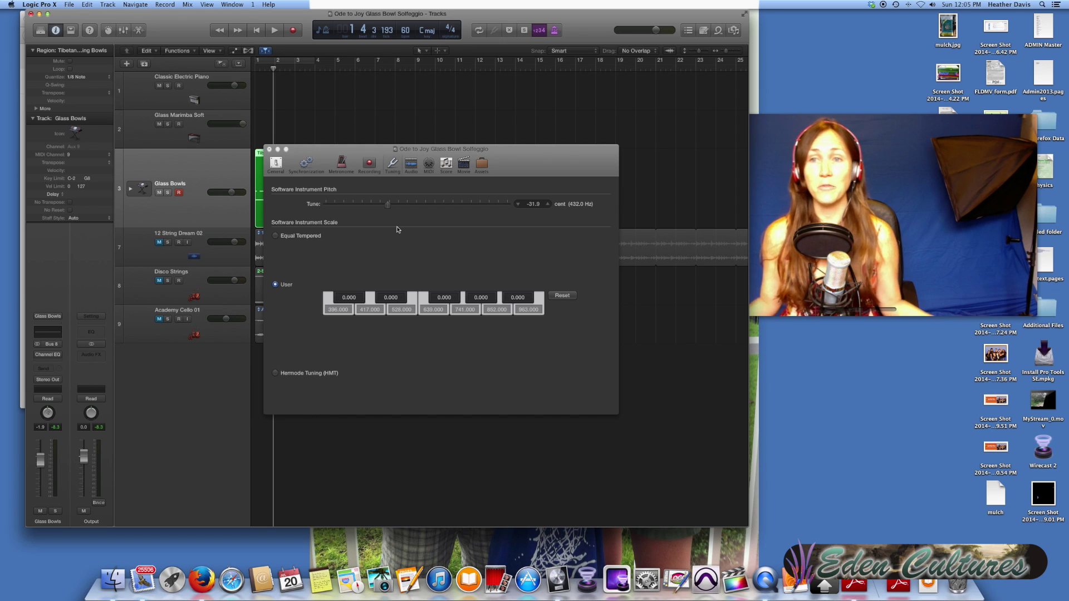
Reposition the project's Tracks window and close the software instrument tuning settings.
left_click_drag(835, 121, 892, 34)
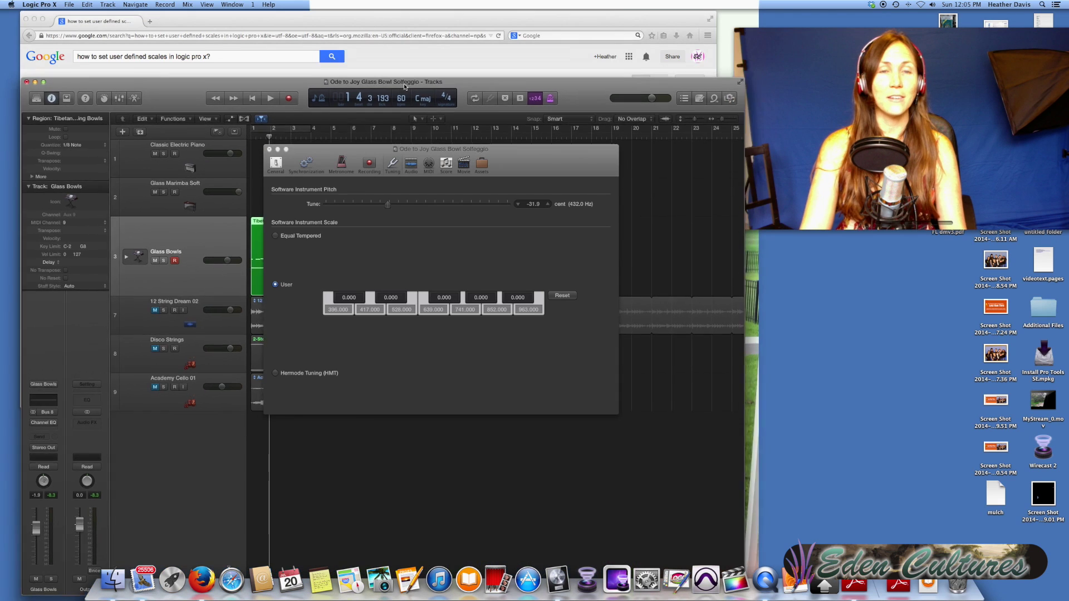
left_click_drag(412, 267, 406, 22)
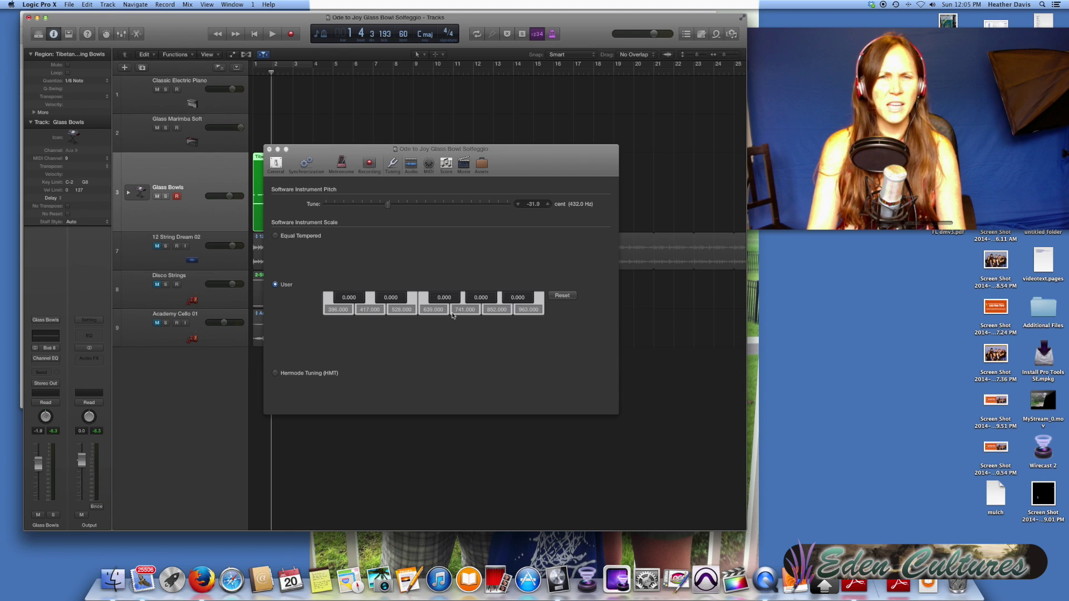
left_click(332, 320)
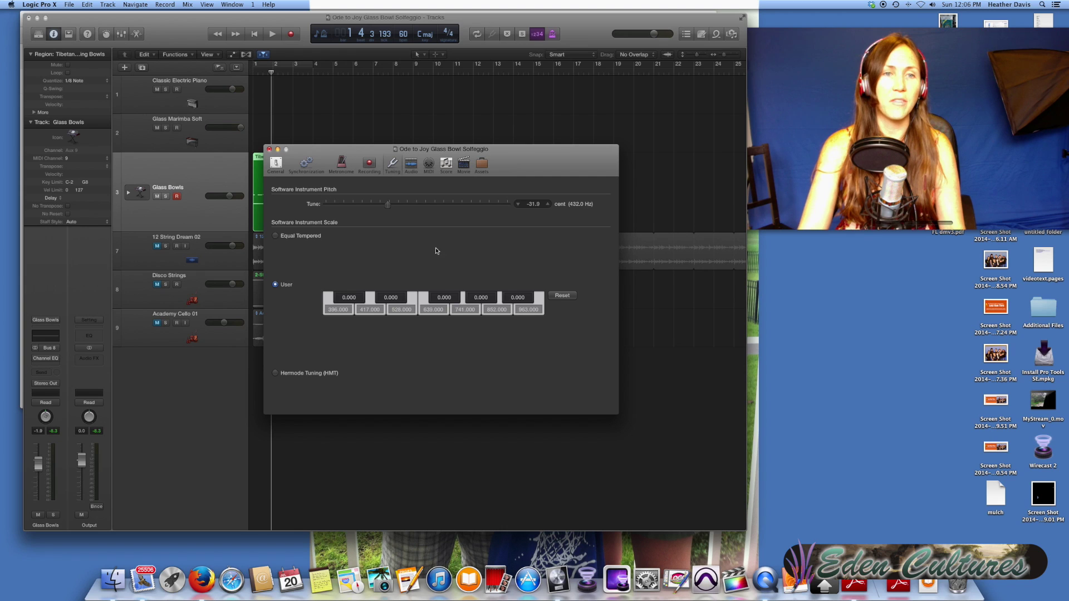
left_click(269, 149)
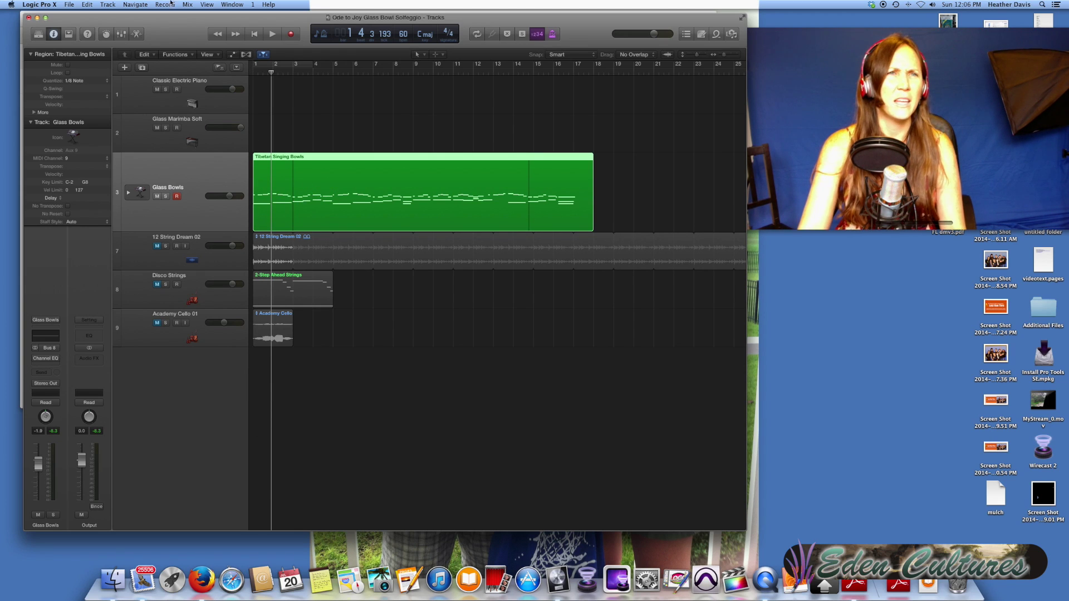
Create one External MIDI track with Use External Instrument plug-in enabled, taking Input 1 and Output 1 + 2.
left_click(107, 4)
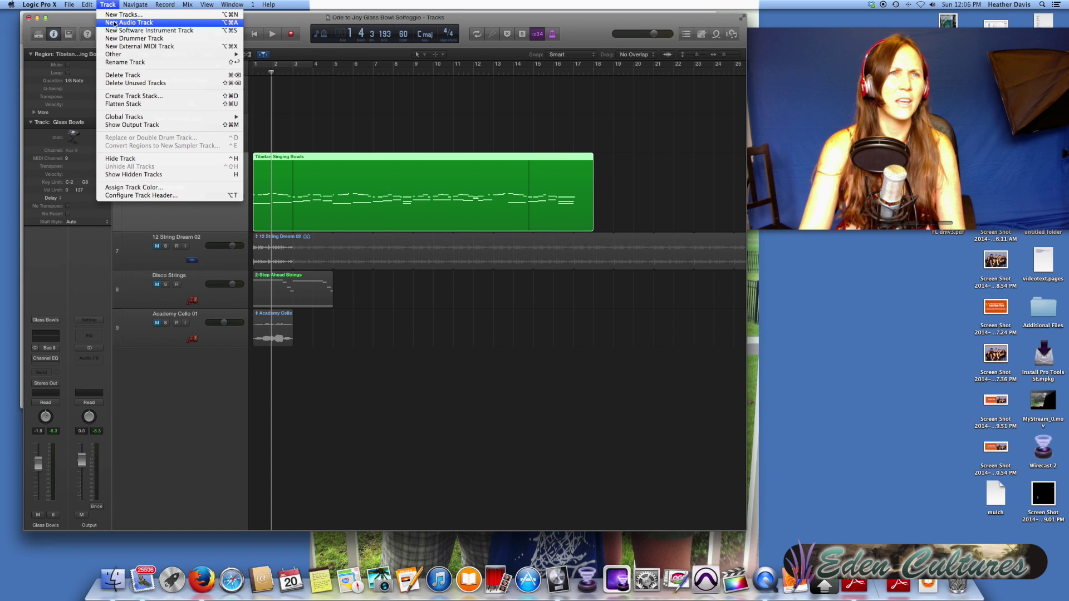
left_click(117, 22)
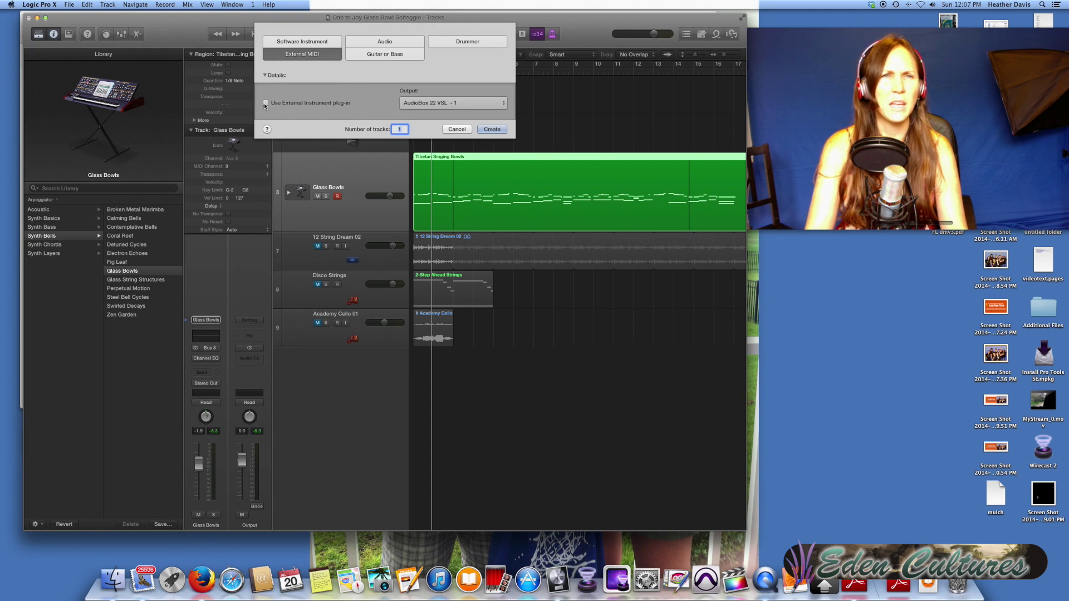
left_click(266, 103)
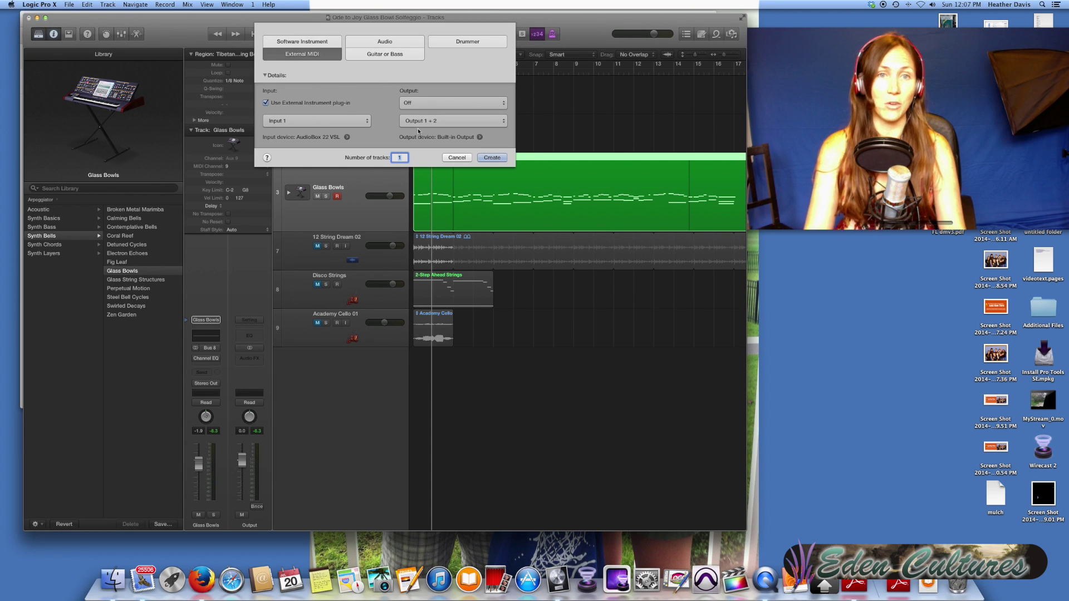
left_click(491, 158)
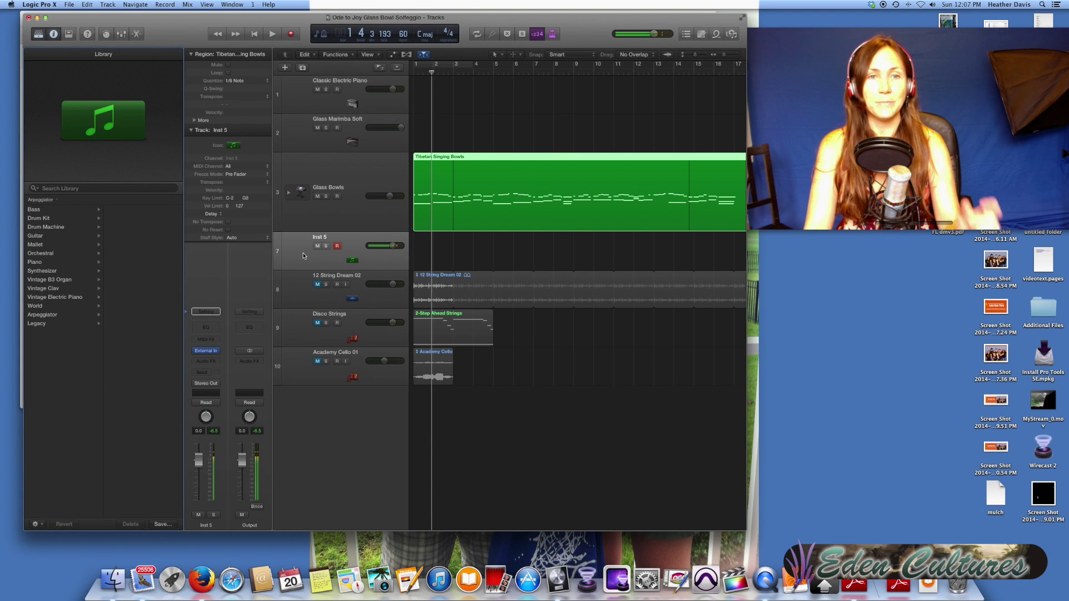
Load the Glass Marimba Hard patch from the Mallet category onto the new track and record-enable it.
scroll(303, 256, "right", 1)
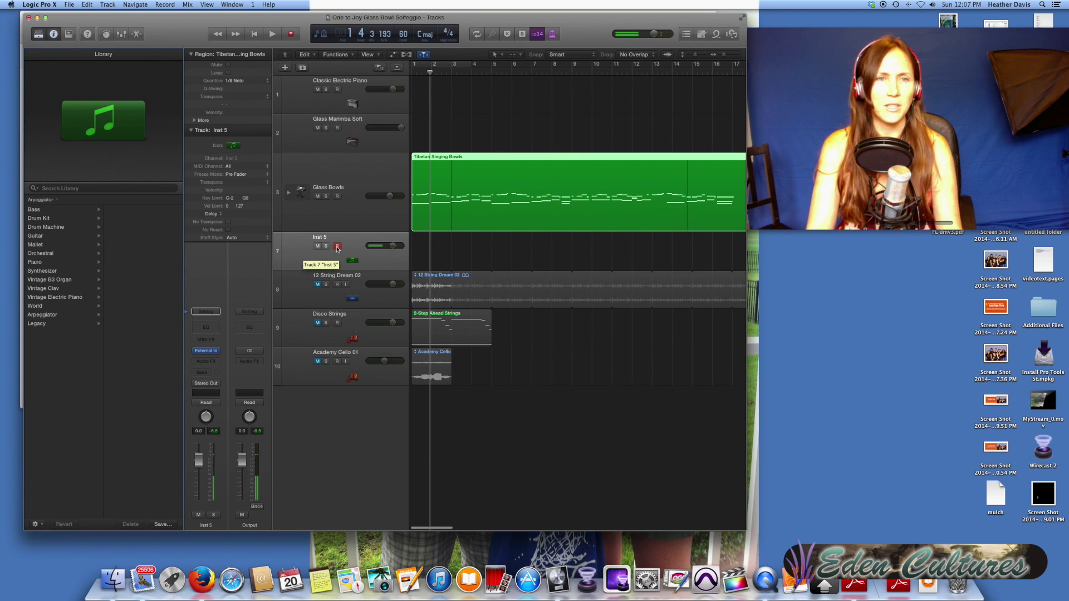
left_click(305, 259)
left_click(299, 255)
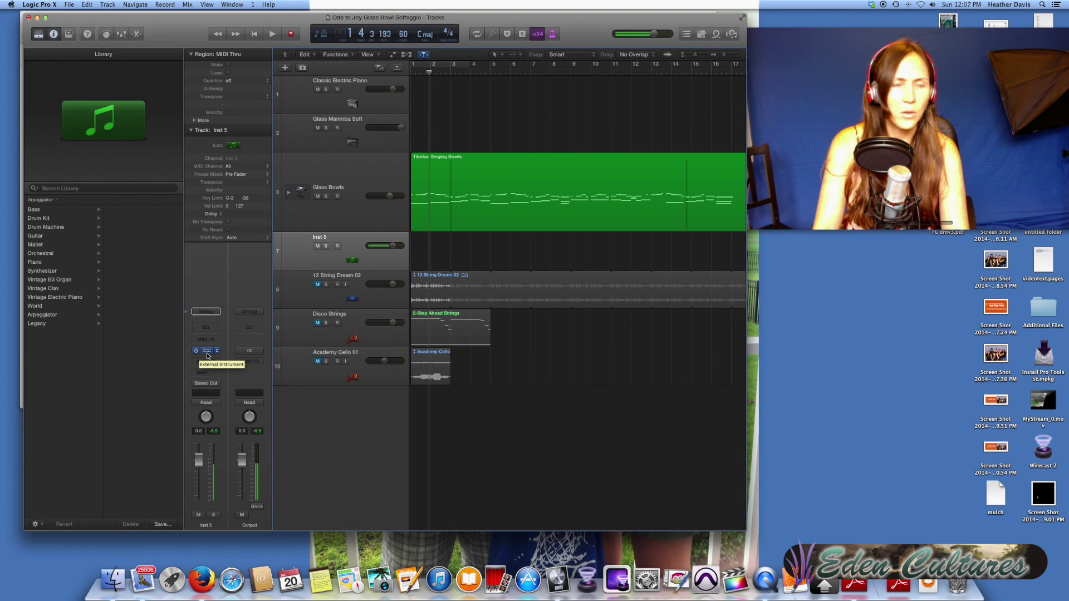
left_click(48, 246)
left_click(137, 210)
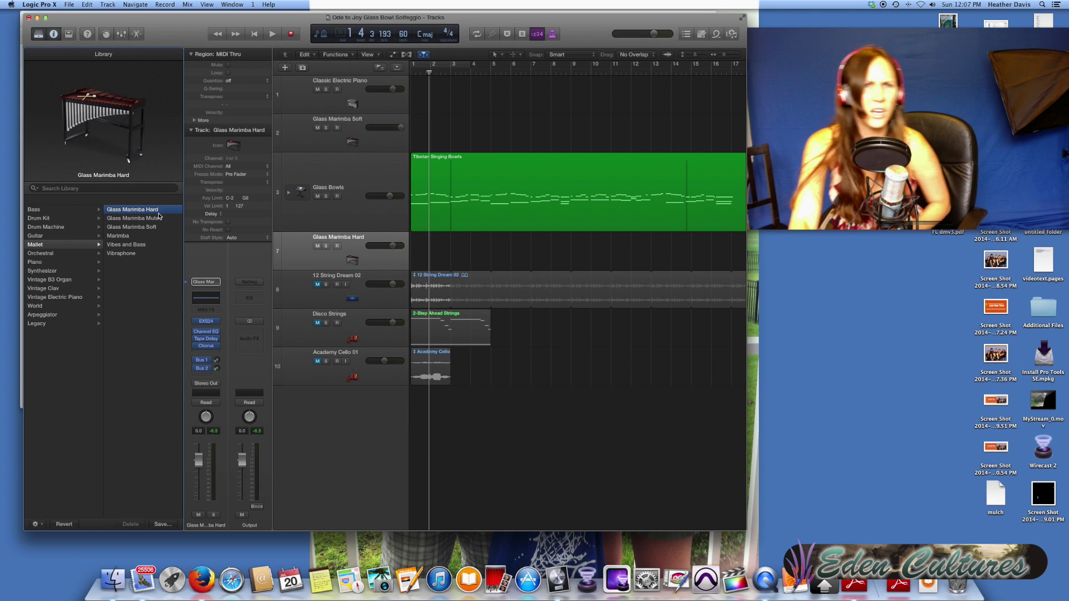
left_click(336, 246)
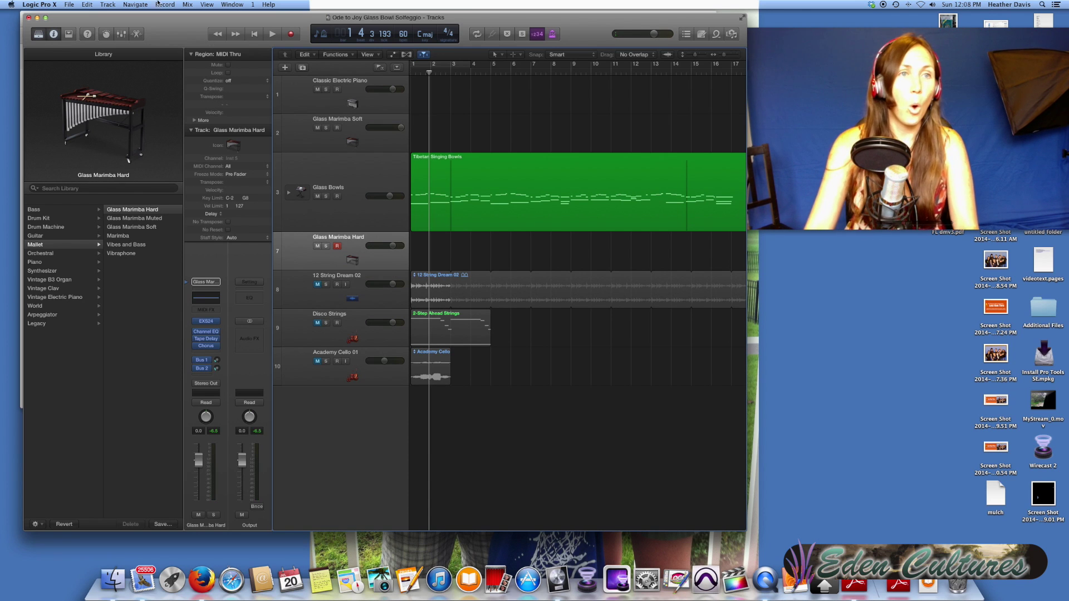
Search the help for "typing", show Musical Typing, move its keyboard over the tracks and play a test note.
left_click(269, 5)
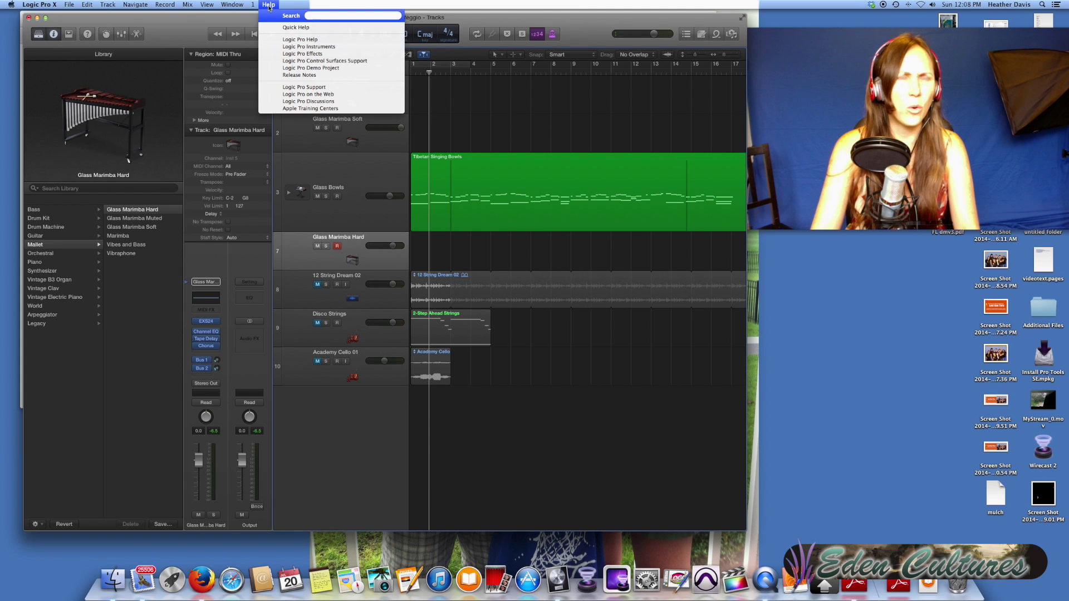
type("typing")
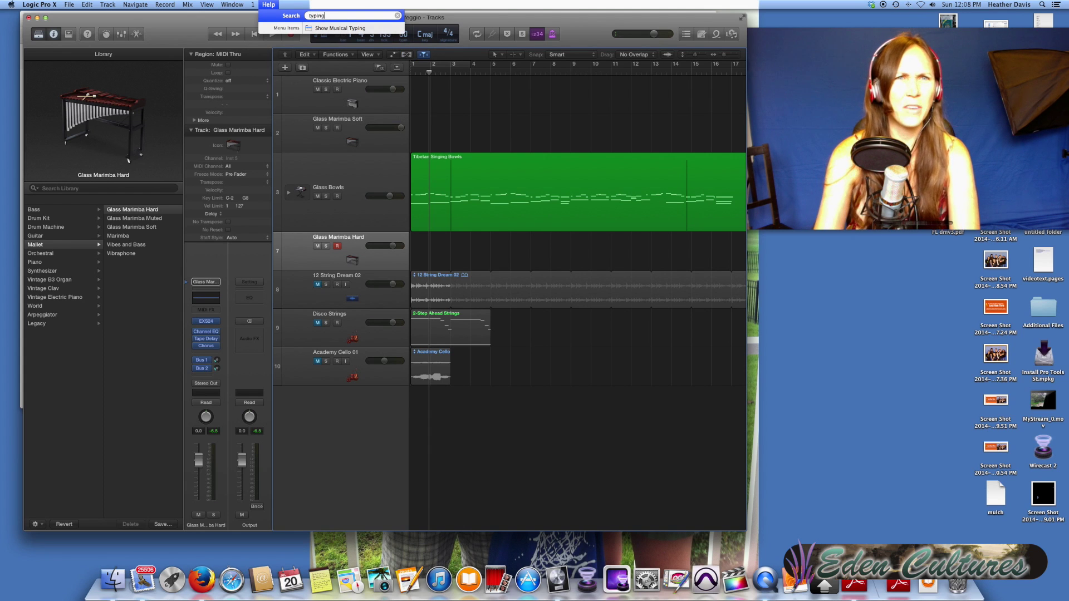
left_click(315, 27)
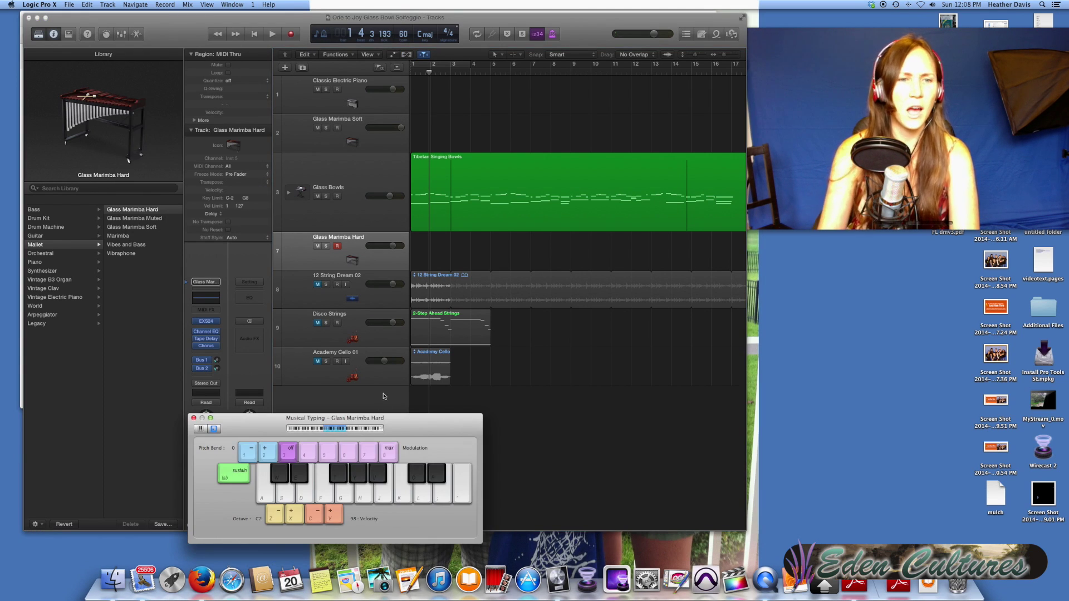
left_click_drag(257, 424, 287, 294)
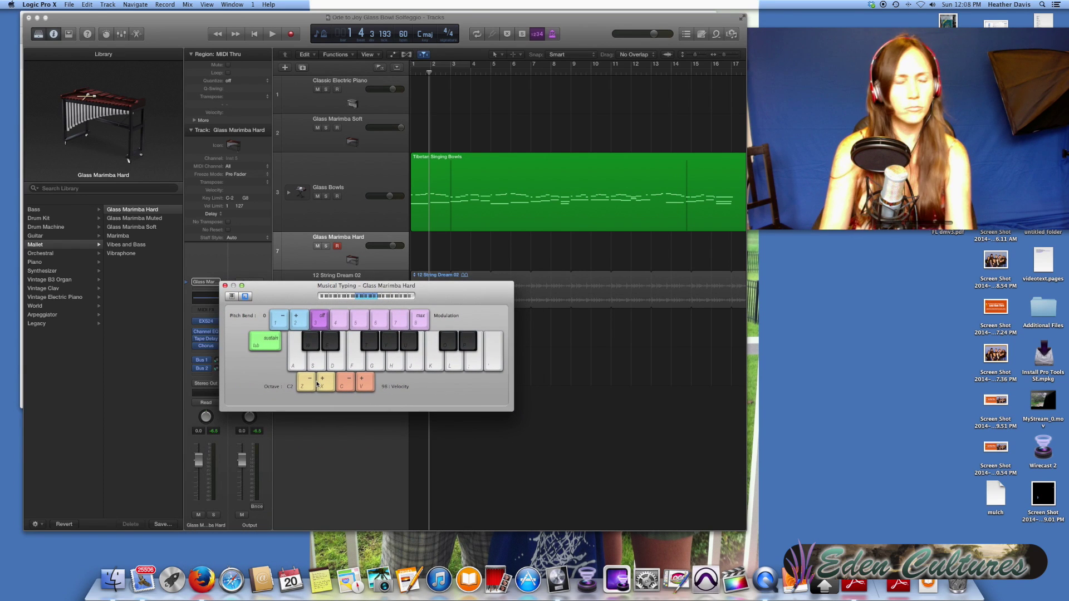
left_click(355, 366)
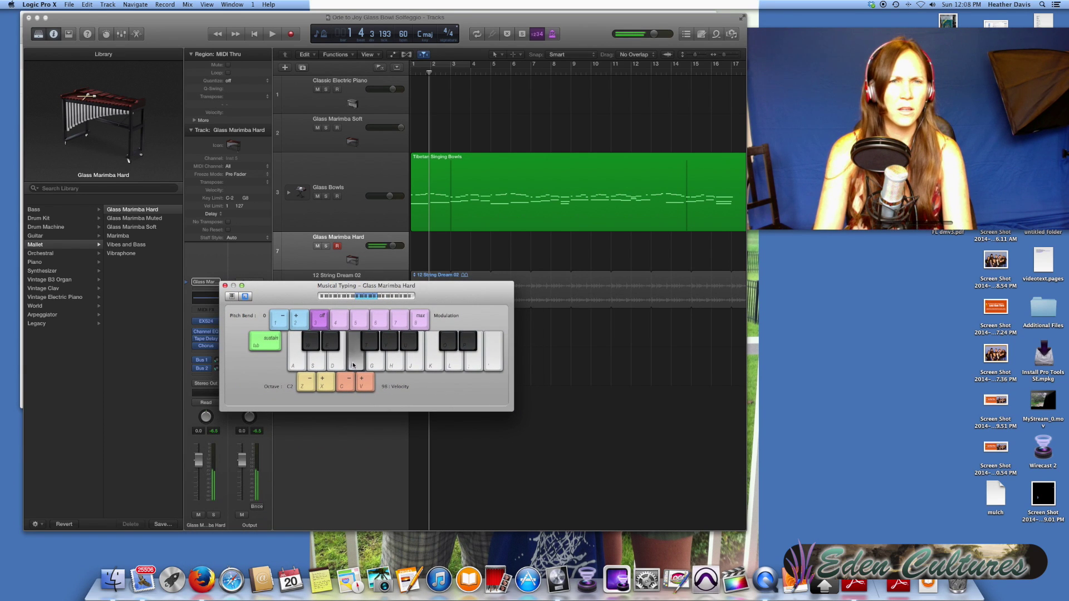